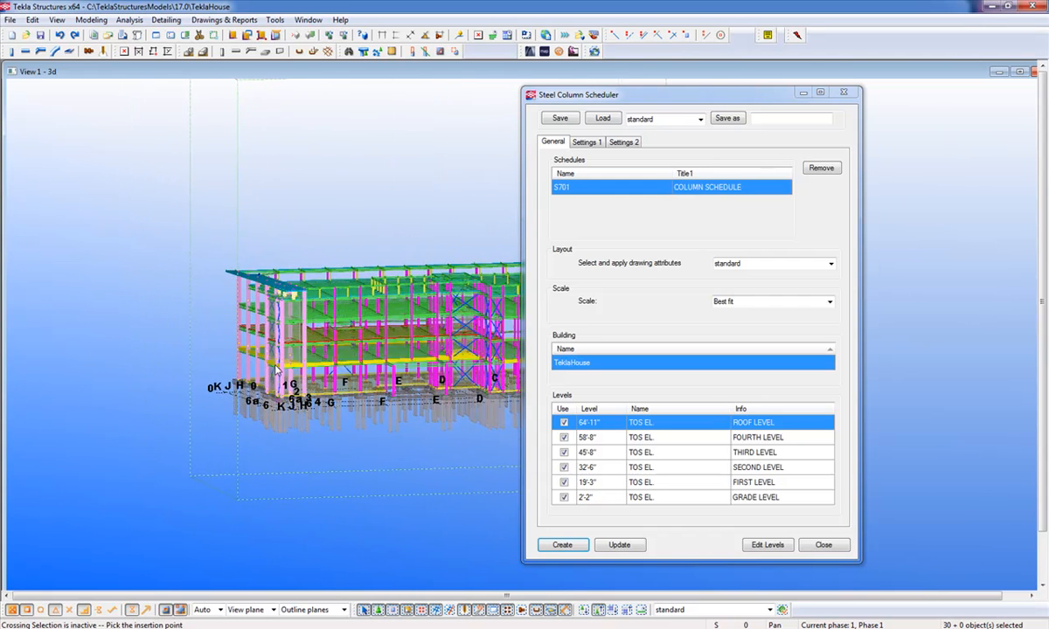
Step: Review the drawing attribute choices, scale setting and building level list for column schedule S701, leaving the levels unedited
{"action": "scroll", "coordinate": [259, 378], "scroll_direction": "up", "scroll_amount": 1}
{"action": "scroll", "coordinate": [259, 379], "scroll_direction": "up", "scroll_amount": 1}
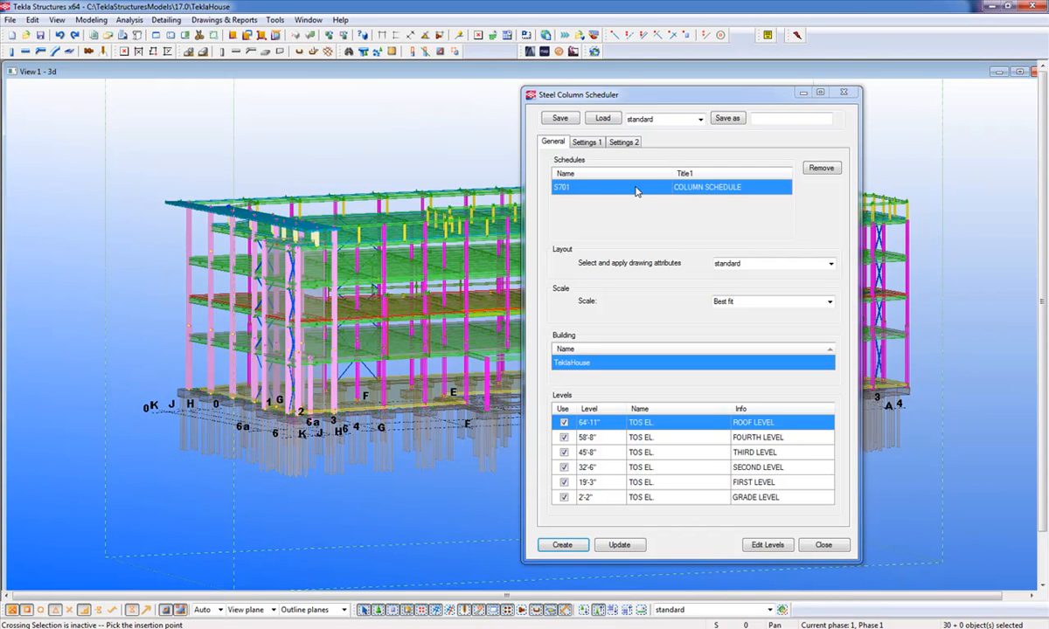
{"action": "middle_click_drag", "start_coordinate": [299, 413], "coordinate": [206, 436], "text": "ctrl"}
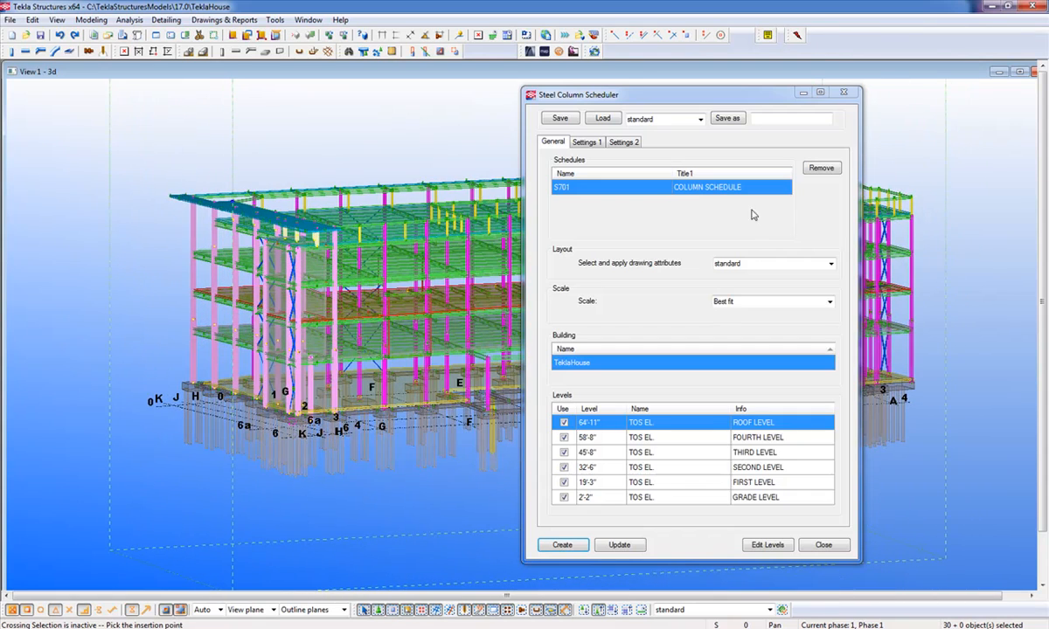
{"action": "left_click", "coordinate": [830, 265]}
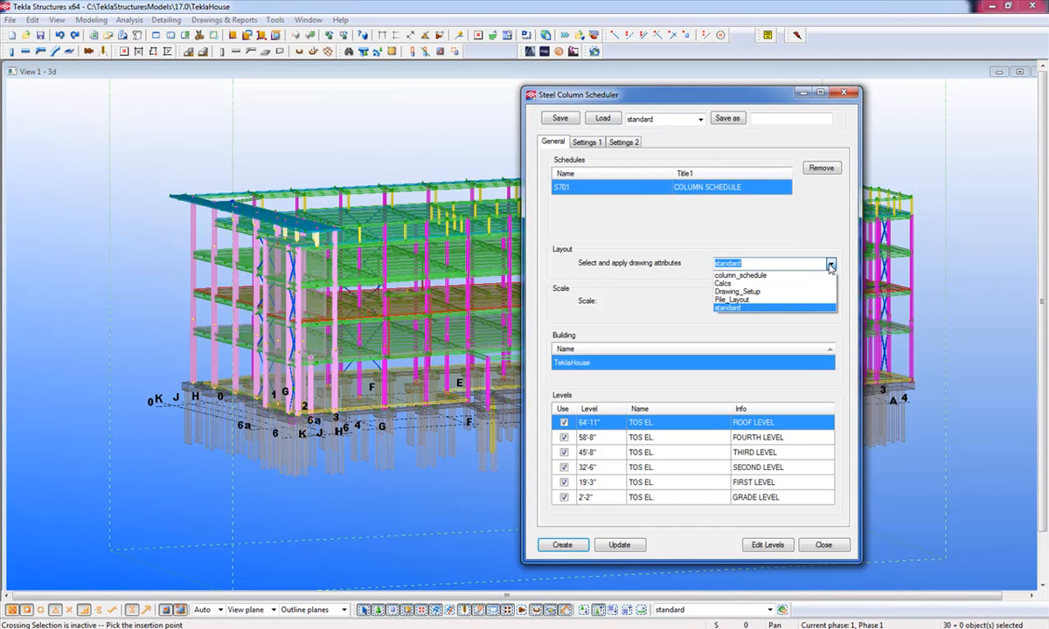
{"action": "left_click", "coordinate": [830, 265]}
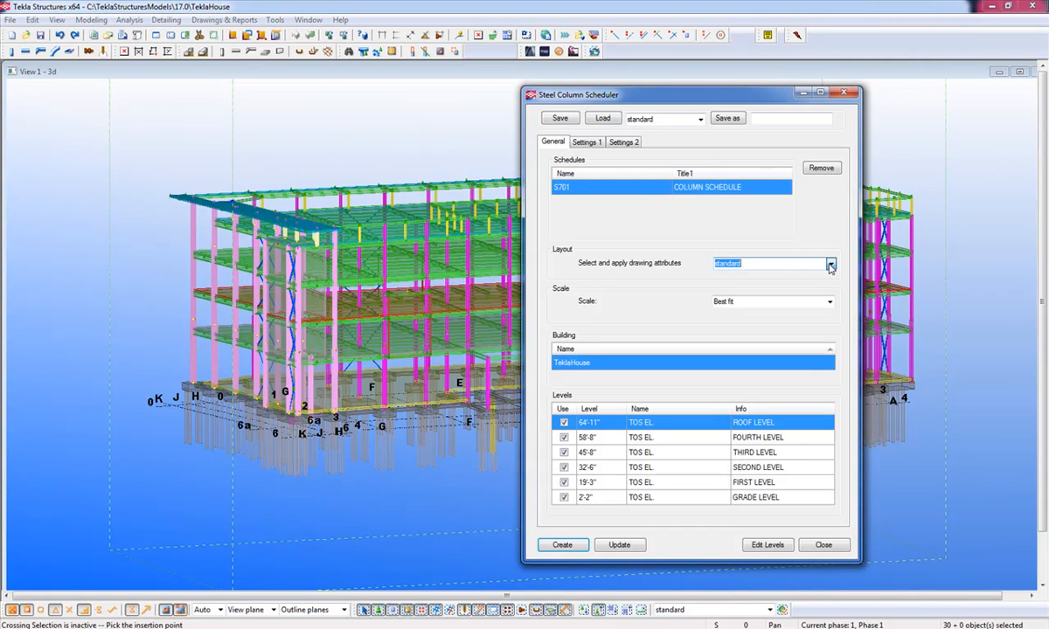
{"action": "left_click", "coordinate": [779, 303]}
{"action": "left_click", "coordinate": [766, 545]}
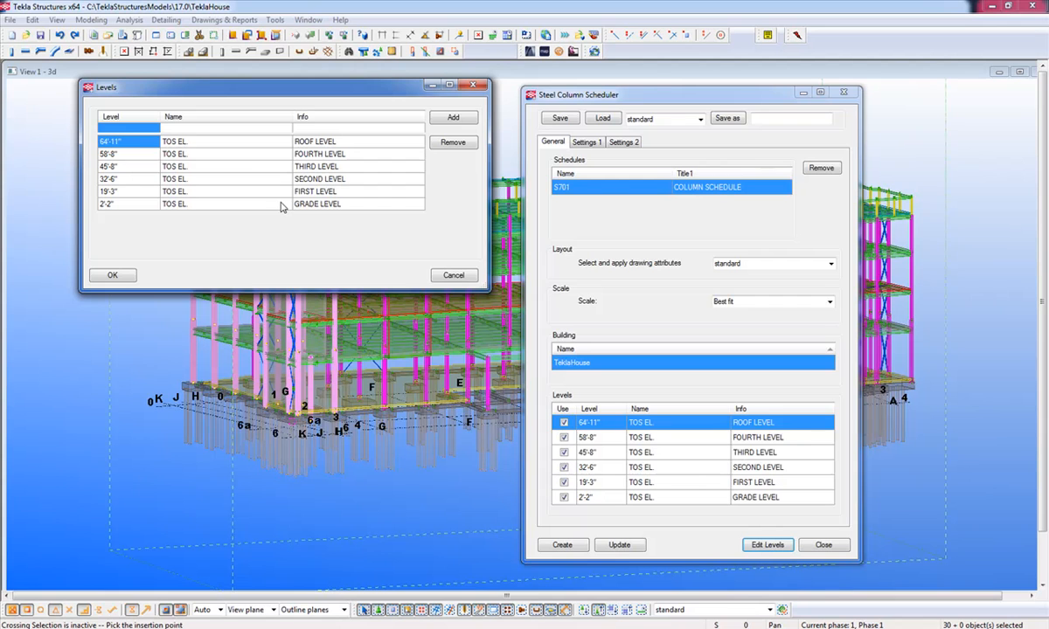
{"action": "left_click", "coordinate": [451, 276]}
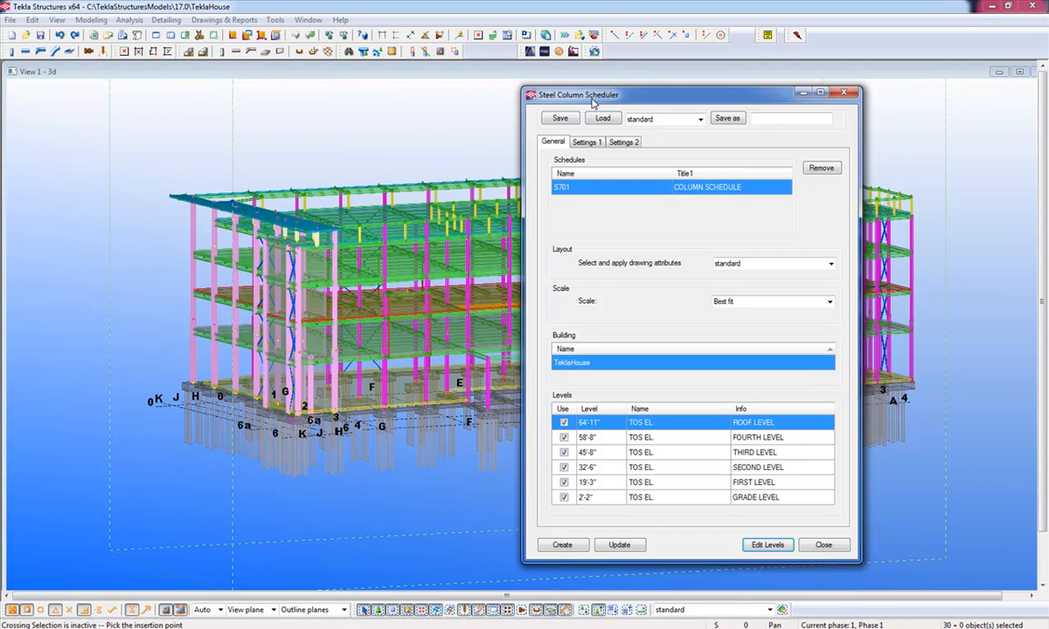
Step: Review the schedule's margin, text, line and symbol settings, plus its user-defined attribute fields and notes
{"action": "left_click", "coordinate": [585, 141]}
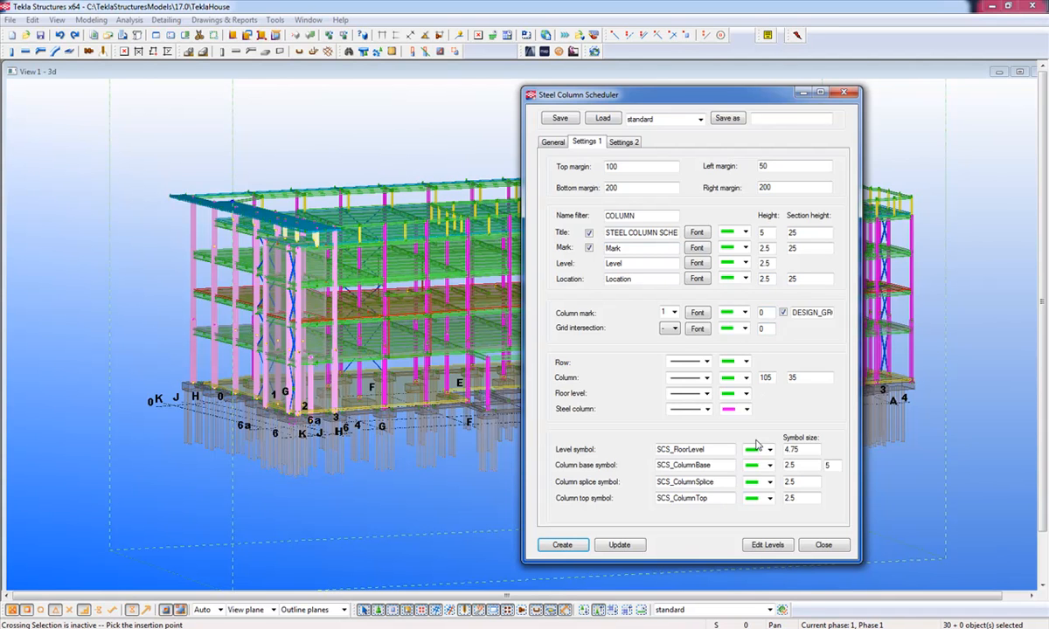
{"action": "left_click", "coordinate": [623, 141]}
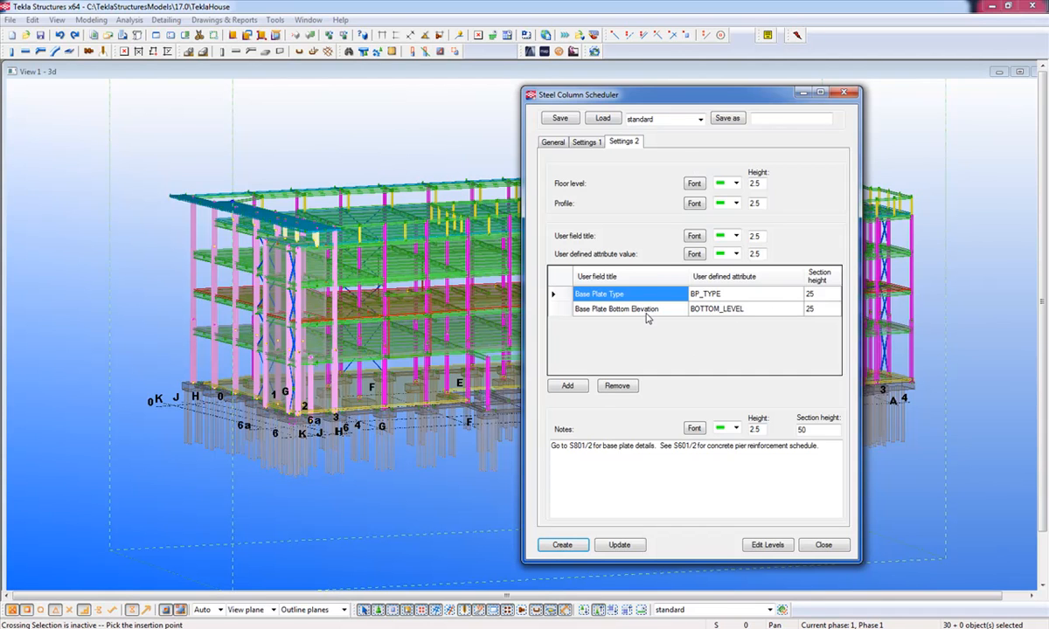
{"action": "left_click", "coordinate": [745, 311]}
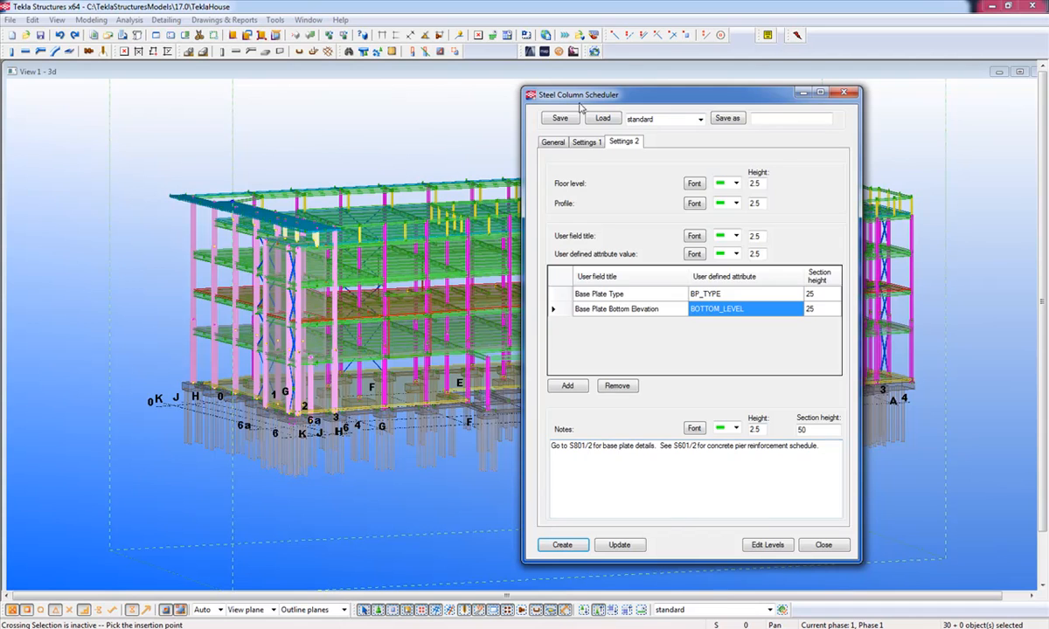
{"action": "left_click", "coordinate": [584, 141]}
{"action": "left_click", "coordinate": [552, 142]}
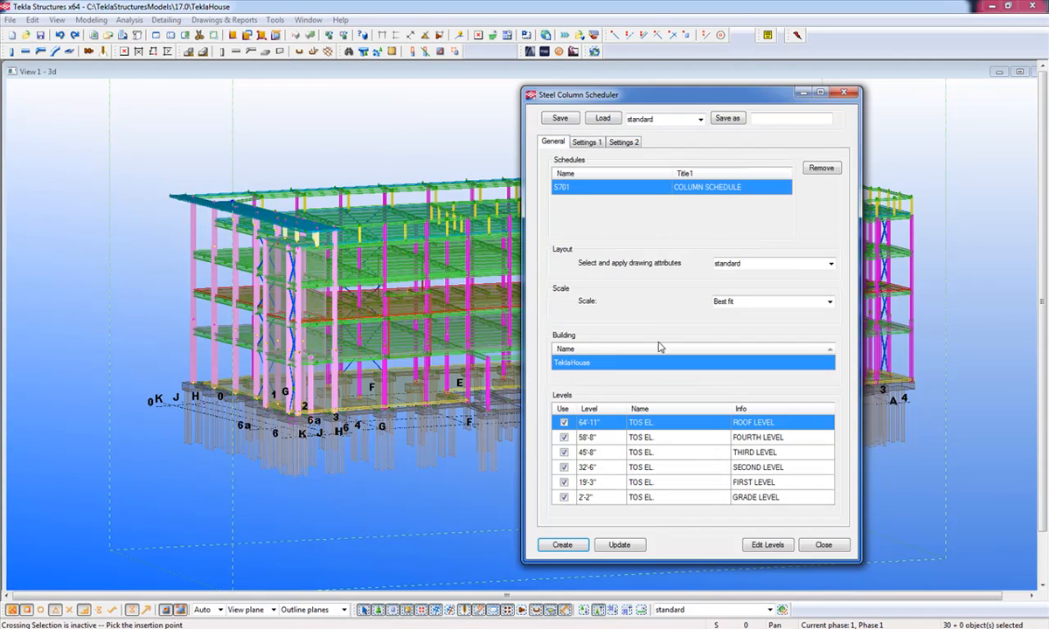
Step: Update column schedule S701 after widening the elevation columns in the column list, and show the resulting drawing maximized
{"action": "left_click", "coordinate": [611, 546]}
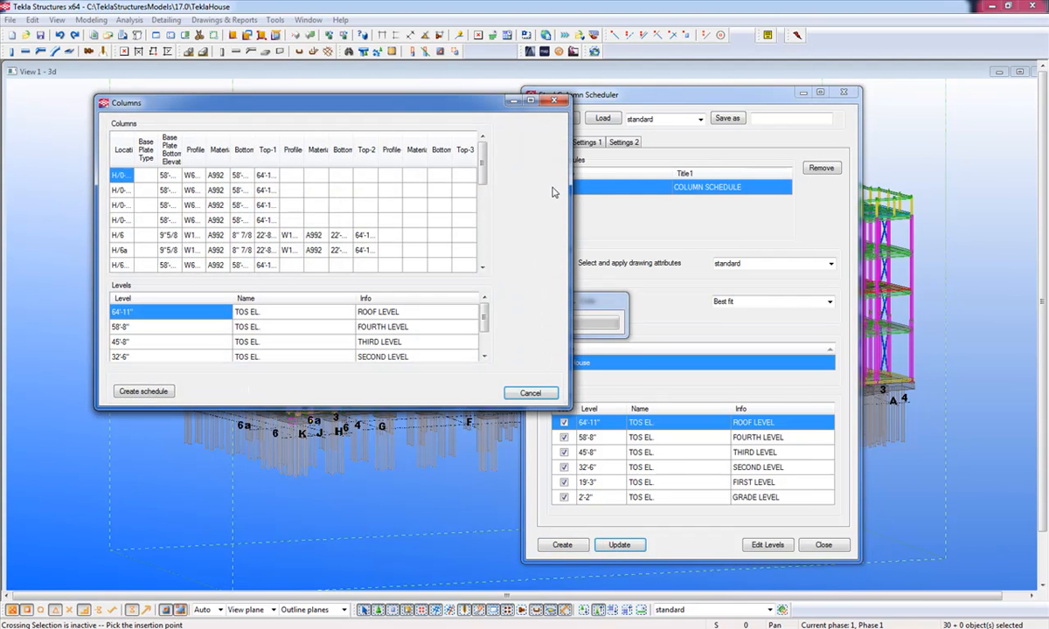
{"action": "left_click_drag", "start_coordinate": [182, 157], "coordinate": [208, 158]}
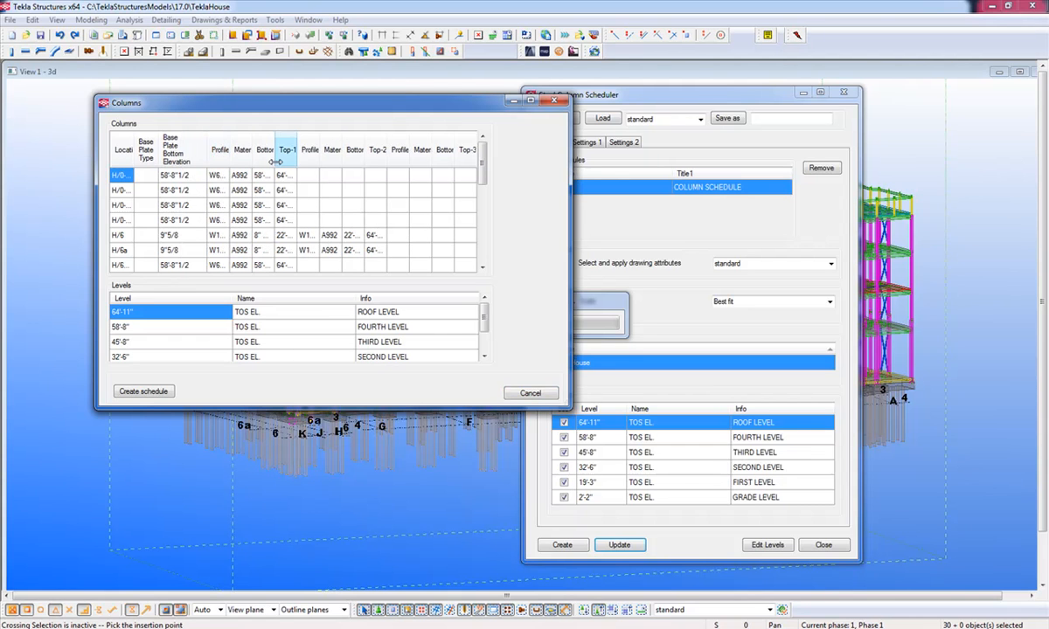
{"action": "left_click_drag", "start_coordinate": [273, 159], "coordinate": [330, 154]}
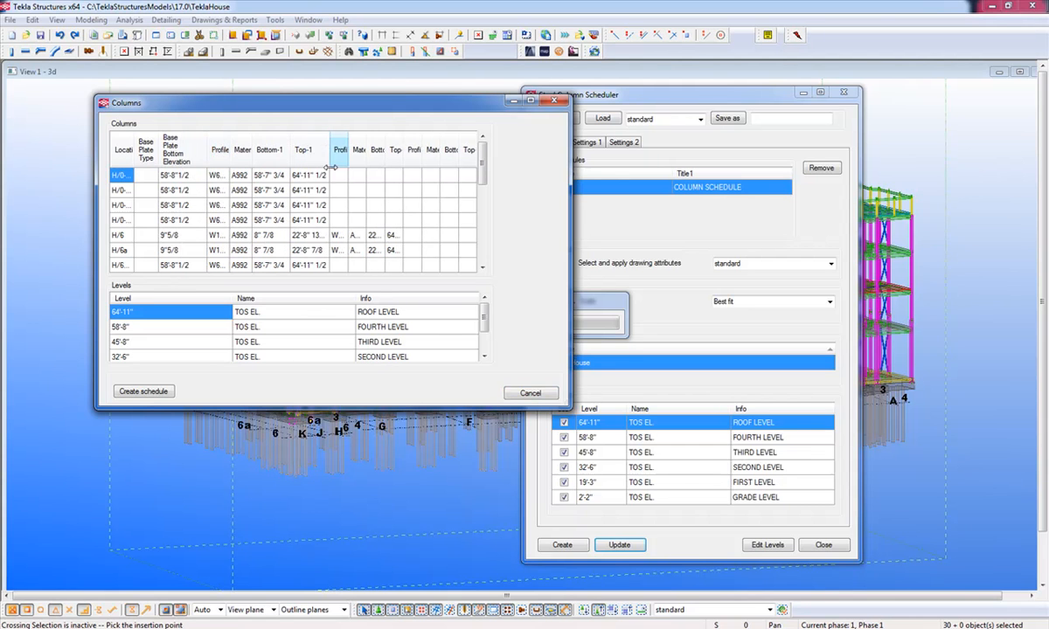
{"action": "left_click", "coordinate": [145, 392]}
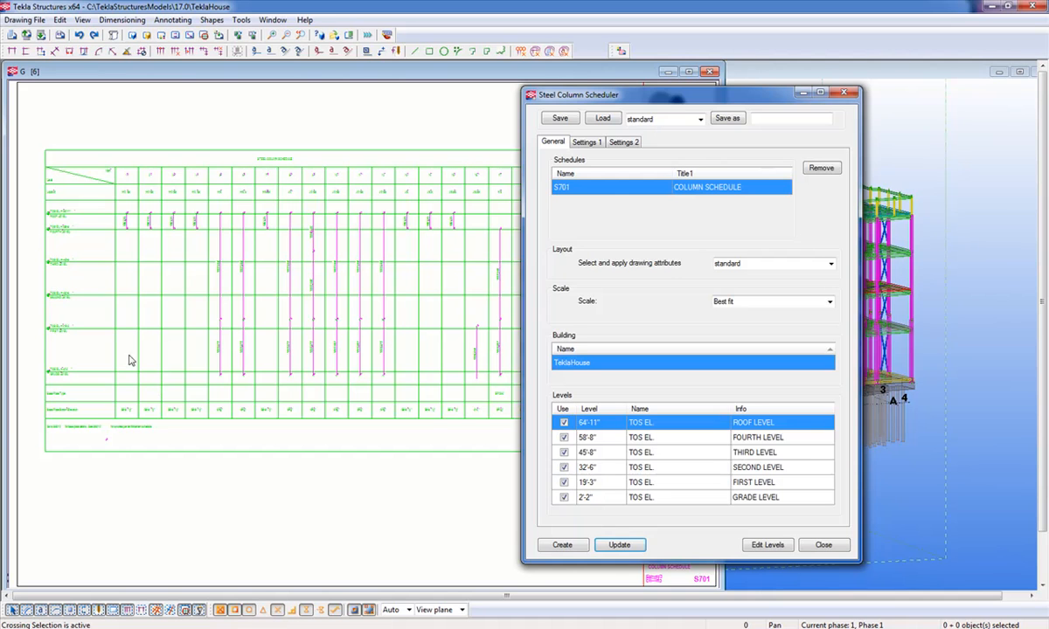
{"action": "left_click", "coordinate": [802, 92]}
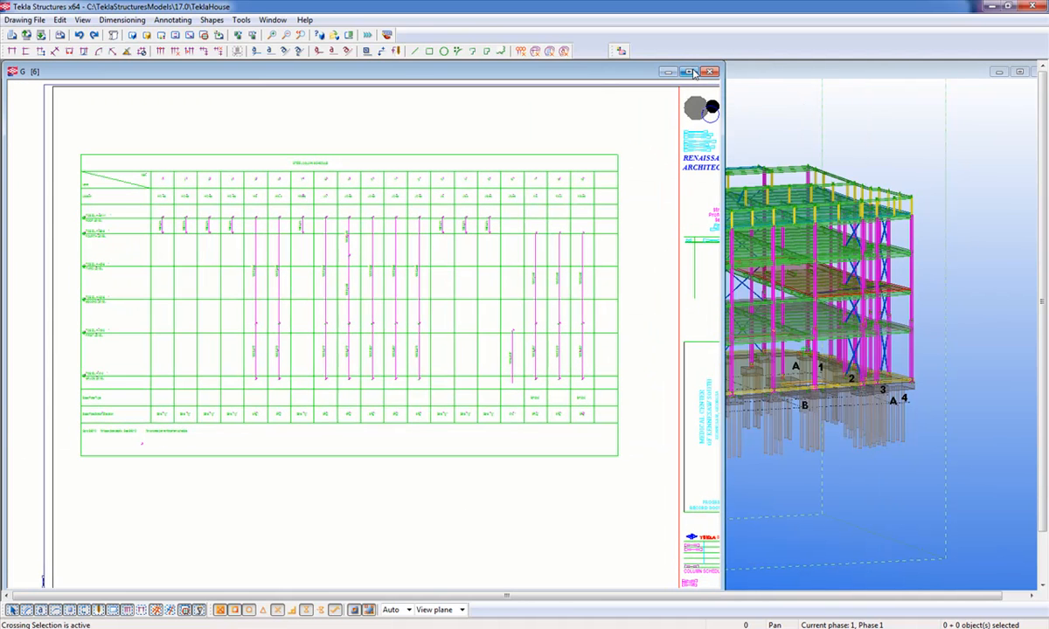
{"action": "double_click", "coordinate": [651, 71]}
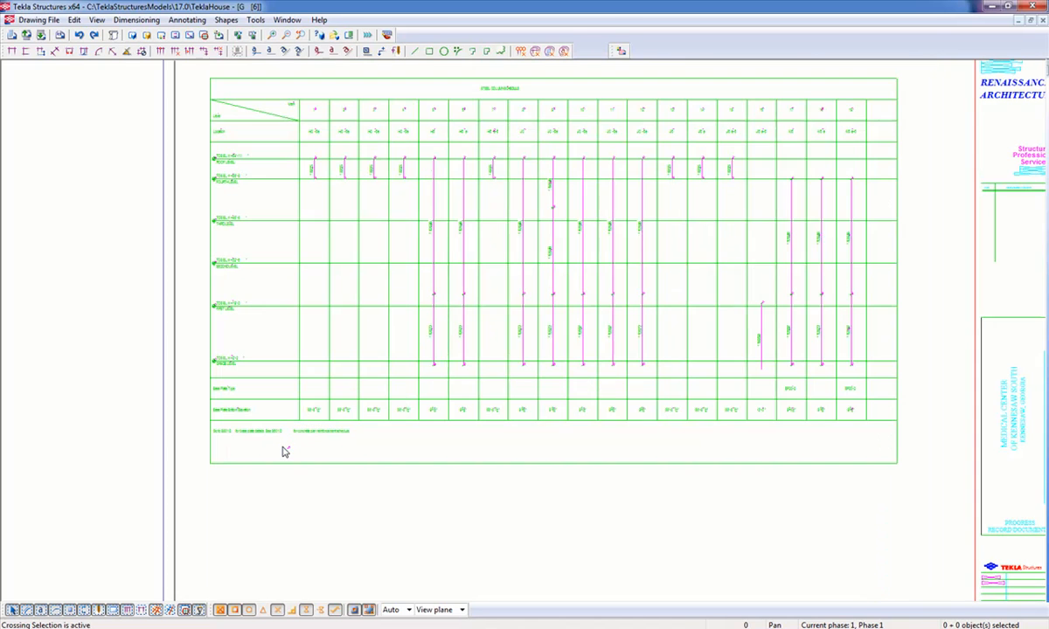
Step: Examine the notes and the Base Plate Bottom Elevation row at the foot of the schedule
{"action": "scroll", "coordinate": [282, 451], "scroll_direction": "up", "scroll_amount": 5}
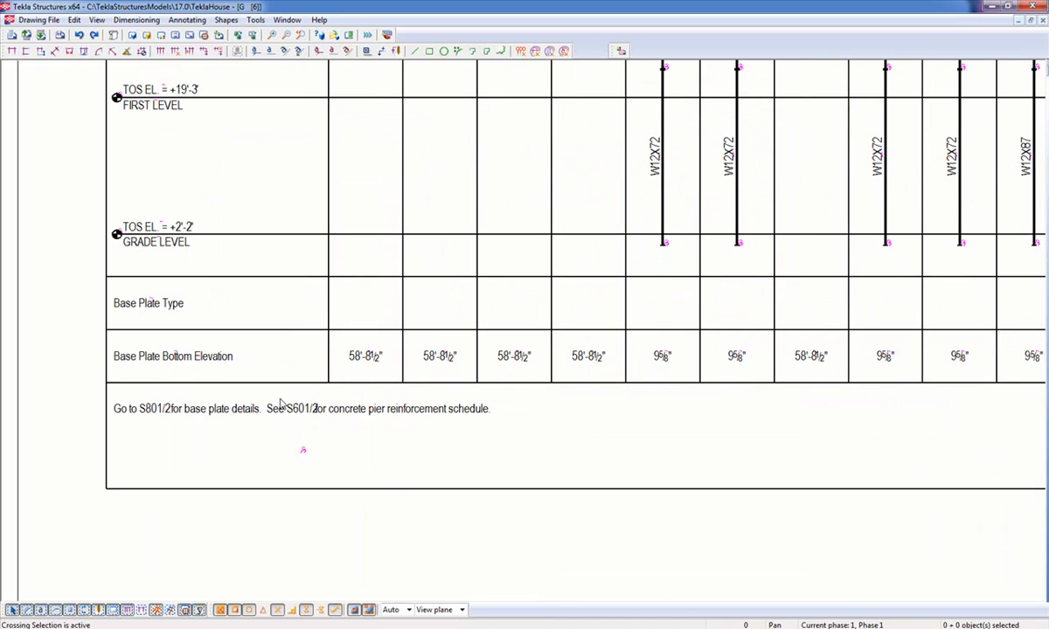
{"action": "middle_click_drag", "start_coordinate": [282, 428], "coordinate": [304, 500]}
{"action": "middle_click_drag", "start_coordinate": [223, 504], "coordinate": [258, 431]}
{"action": "scroll", "coordinate": [246, 450], "scroll_direction": "up", "scroll_amount": 2}
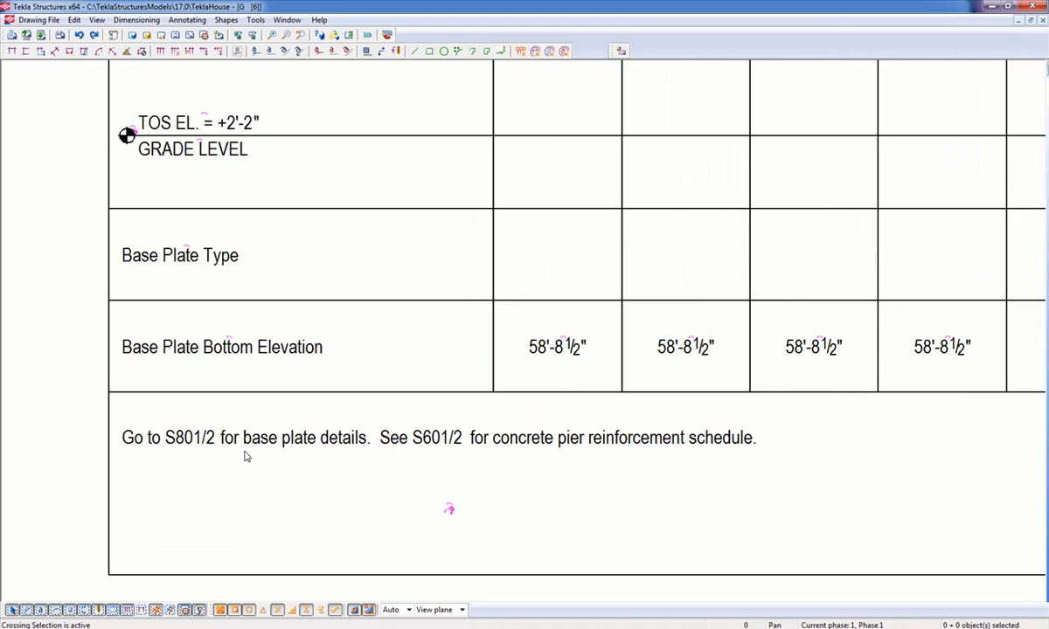
{"action": "scroll", "coordinate": [259, 375], "scroll_direction": "down", "scroll_amount": 1}
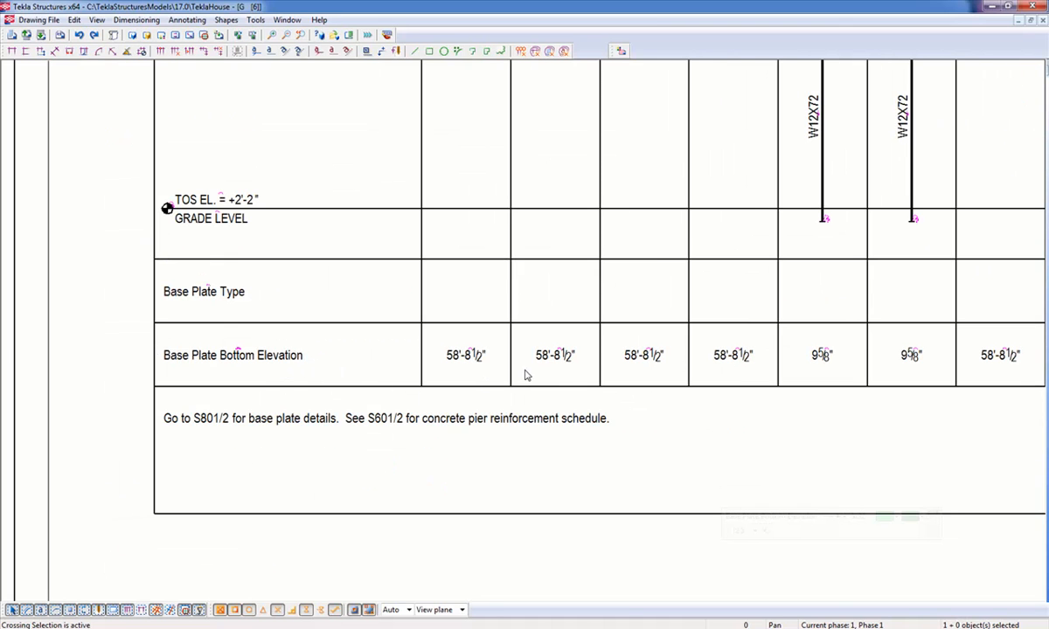
{"action": "scroll", "coordinate": [468, 376], "scroll_direction": "down", "scroll_amount": 1}
{"action": "scroll", "coordinate": [463, 380], "scroll_direction": "up", "scroll_amount": 2}
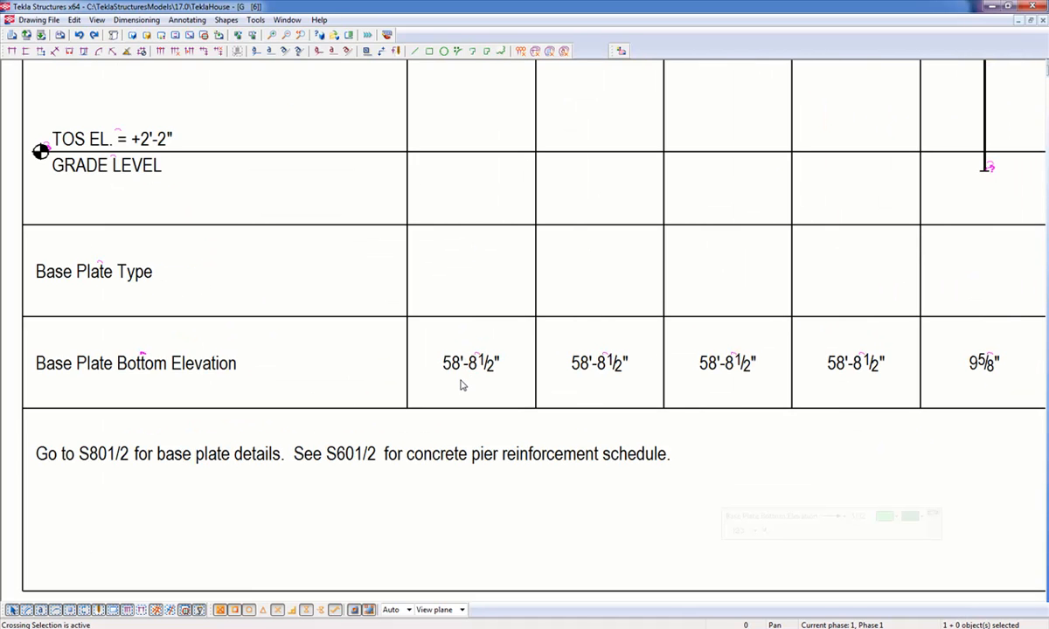
Step: Examine the Base Plate Type row across the schedule, including the last columns with assigned plate types
{"action": "scroll", "coordinate": [439, 341], "scroll_direction": "down", "scroll_amount": 2}
{"action": "middle_click_drag", "start_coordinate": [328, 300], "coordinate": [301, 372]}
{"action": "scroll", "coordinate": [301, 372], "scroll_direction": "down", "scroll_amount": 3}
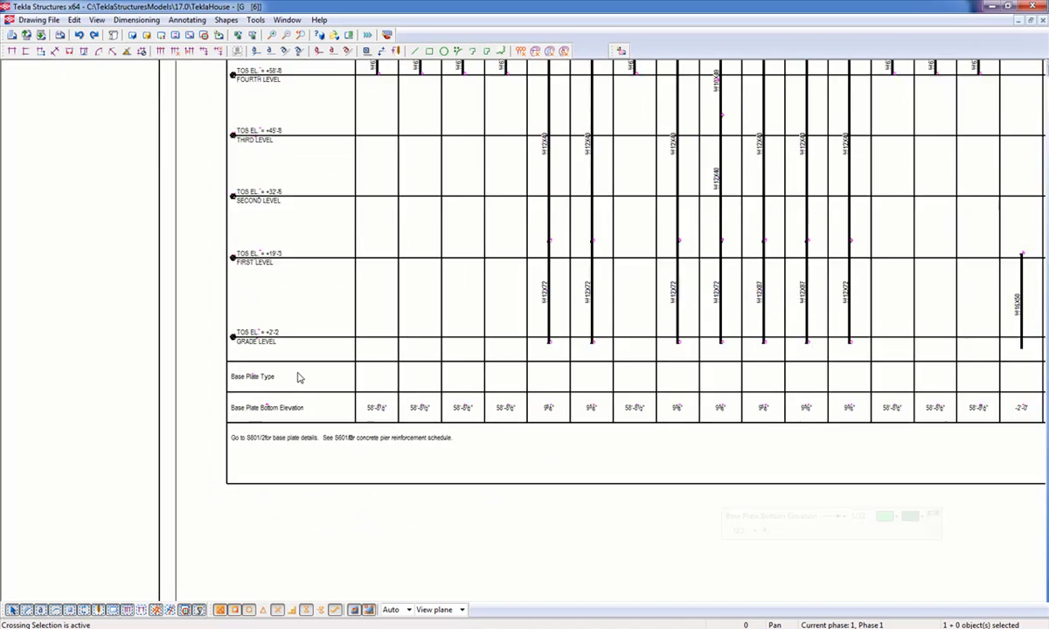
{"action": "scroll", "coordinate": [277, 388], "scroll_direction": "up", "scroll_amount": 3}
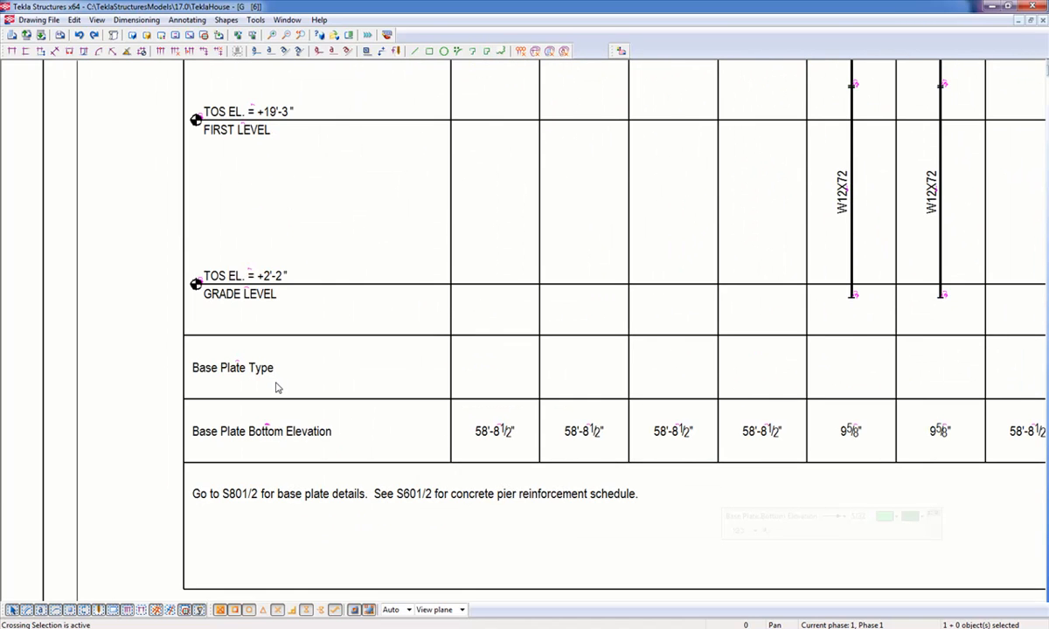
{"action": "middle_click_drag", "start_coordinate": [595, 396], "coordinate": [200, 410]}
{"action": "middle_click_drag", "start_coordinate": [772, 420], "coordinate": [422, 446]}
{"action": "scroll", "coordinate": [594, 444], "scroll_direction": "down", "scroll_amount": 1}
{"action": "middle_click_drag", "start_coordinate": [852, 443], "coordinate": [559, 445]}
{"action": "scroll", "coordinate": [628, 431], "scroll_direction": "up", "scroll_amount": 1}
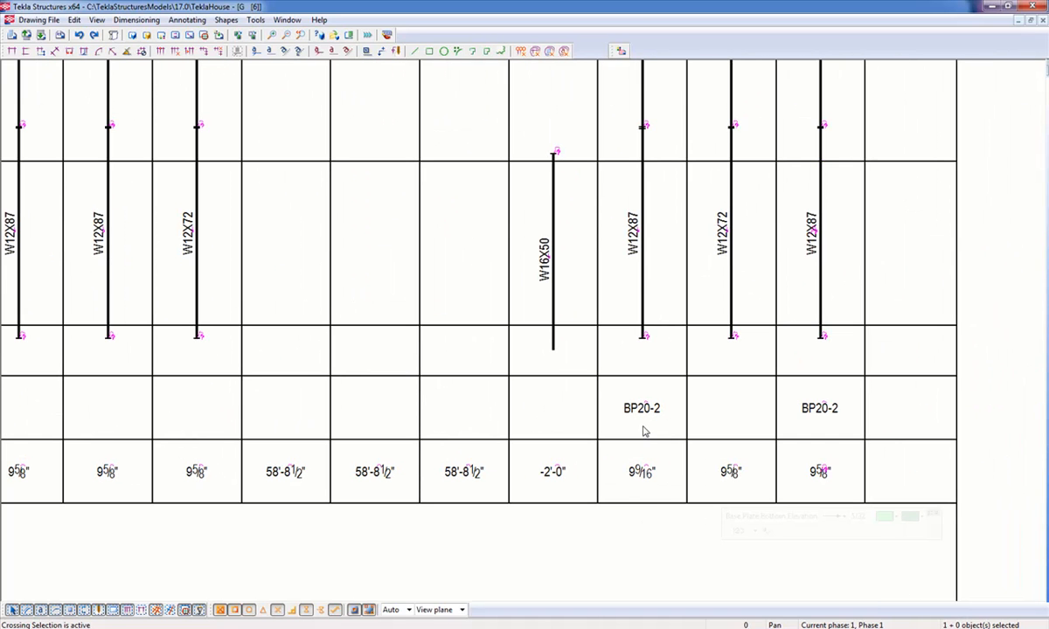
{"action": "scroll", "coordinate": [640, 418], "scroll_direction": "up", "scroll_amount": 1}
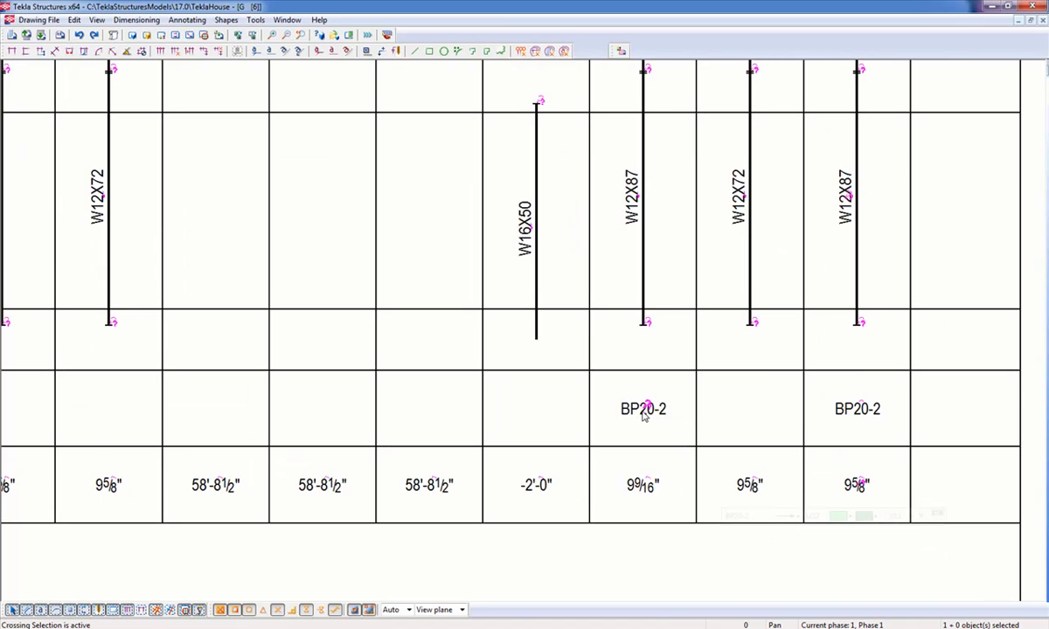
Step: Try deleting the association mark at the base of the first W12X72 column line, and undo the deletion
{"action": "scroll", "coordinate": [643, 412], "scroll_direction": "down", "scroll_amount": 2}
{"action": "mouse_move", "coordinate": [390, 311]}
{"action": "middle_mouse_down"}
{"action": "mouse_move", "coordinate": [578, 415]}
{"action": "mouse_move", "coordinate": [677, 406]}
{"action": "middle_mouse_up"}
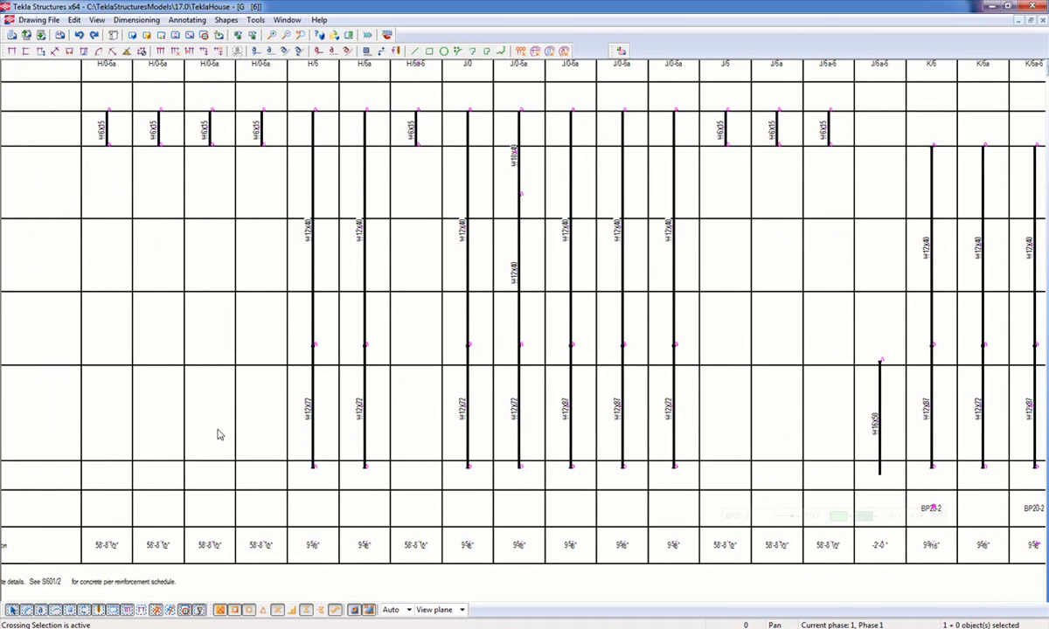
{"action": "scroll", "coordinate": [302, 459], "scroll_direction": "up", "scroll_amount": 5}
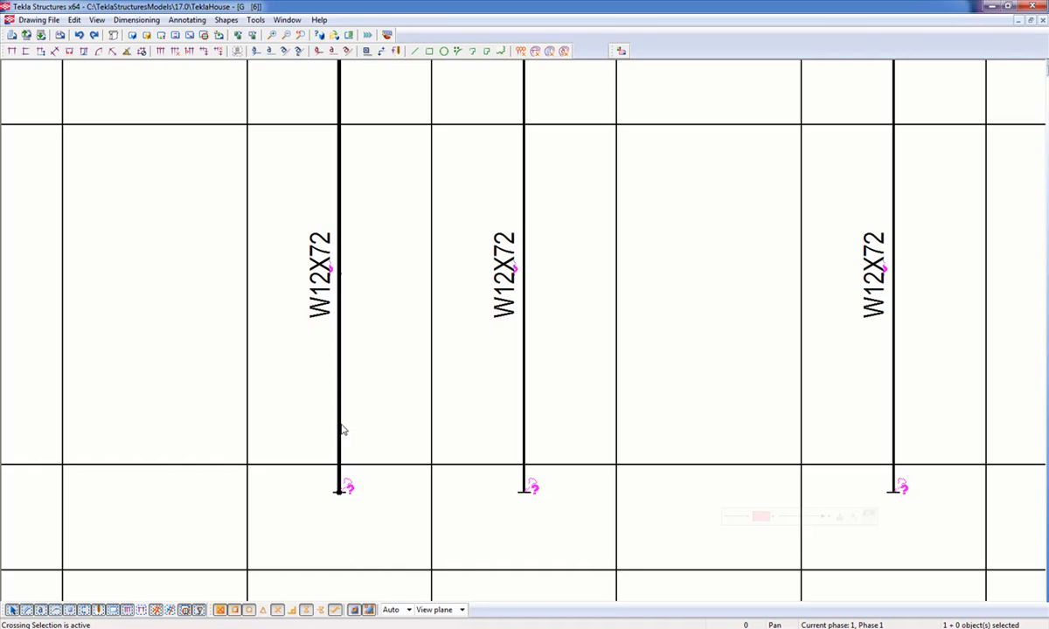
{"action": "left_click", "coordinate": [369, 433]}
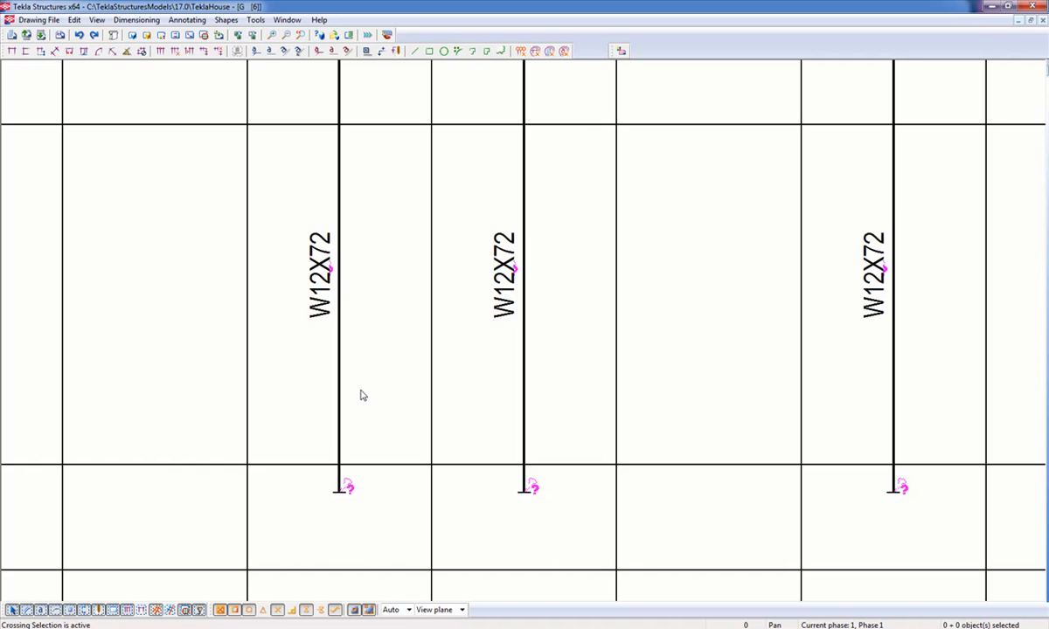
{"action": "left_click", "coordinate": [347, 483]}
{"action": "scroll", "coordinate": [347, 488], "scroll_direction": "up", "scroll_amount": 2}
{"action": "key", "text": "Delete"}
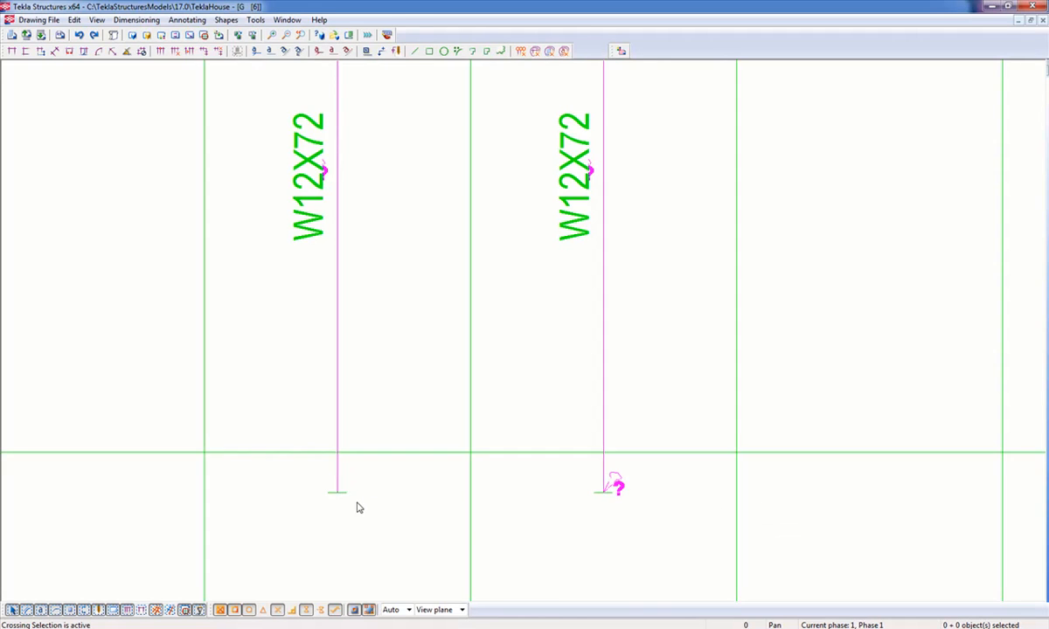
{"action": "scroll", "coordinate": [359, 507], "scroll_direction": "up", "scroll_amount": 3}
{"action": "key", "text": "ctrl+z"}
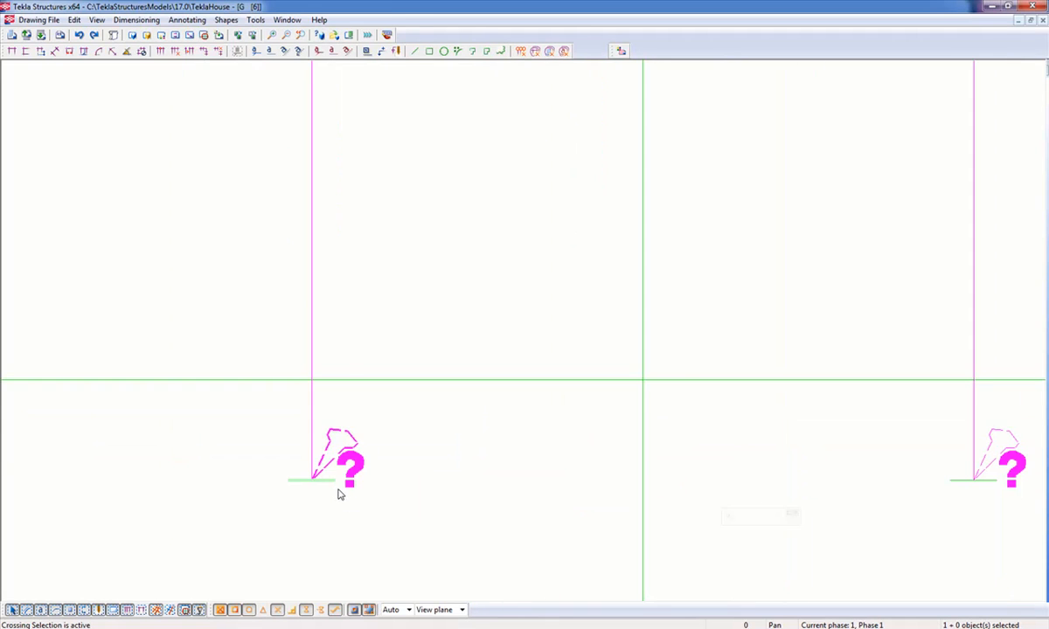
Step: Examine the splice and top symbols along the H/6 column line by selecting them up to the roof level
{"action": "scroll", "coordinate": [340, 495], "scroll_direction": "down", "scroll_amount": 4}
{"action": "middle_click_drag", "start_coordinate": [347, 133], "coordinate": [341, 342]}
{"action": "scroll", "coordinate": [340, 342], "scroll_direction": "up", "scroll_amount": 1}
{"action": "left_click_drag", "start_coordinate": [318, 281], "coordinate": [373, 325]}
{"action": "scroll", "coordinate": [384, 323], "scroll_direction": "down", "scroll_amount": 1}
{"action": "mouse_move", "coordinate": [394, 229]}
{"action": "middle_mouse_down"}
{"action": "mouse_move", "coordinate": [393, 362]}
{"action": "mouse_move", "coordinate": [389, 339]}
{"action": "middle_mouse_up"}
{"action": "middle_click_drag", "start_coordinate": [375, 291], "coordinate": [384, 473]}
{"action": "scroll", "coordinate": [355, 232], "scroll_direction": "up", "scroll_amount": 4}
{"action": "left_click_drag", "start_coordinate": [345, 206], "coordinate": [401, 235]}
{"action": "scroll", "coordinate": [387, 241], "scroll_direction": "up", "scroll_amount": 4}
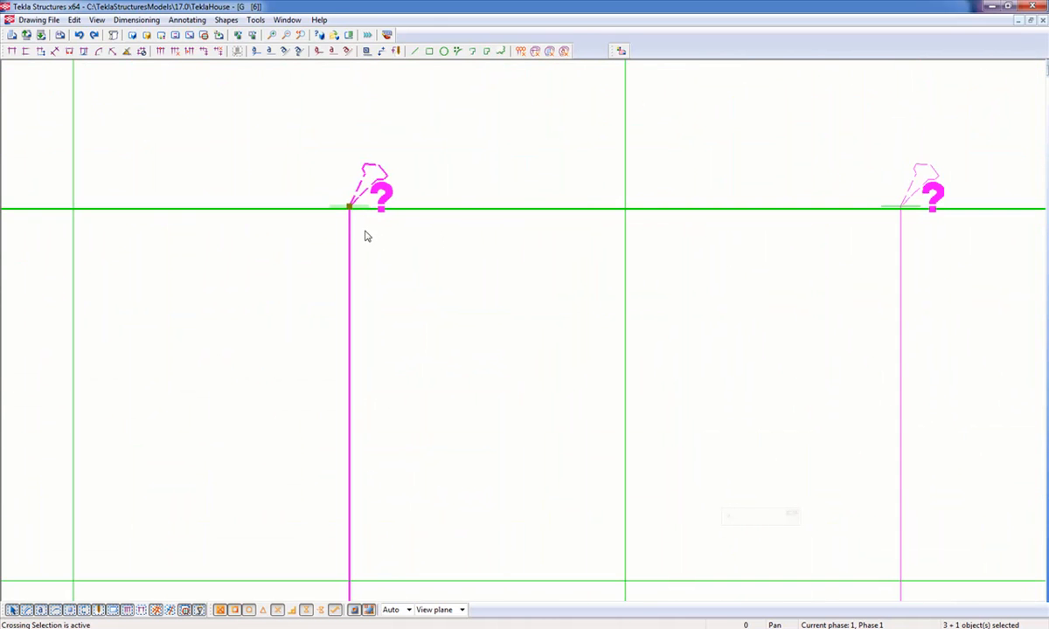
{"action": "scroll", "coordinate": [377, 274], "scroll_direction": "down", "scroll_amount": 4}
{"action": "scroll", "coordinate": [353, 280], "scroll_direction": "down", "scroll_amount": 3}
Step: Examine the level labels and the Mark and Location heading rows at the start of the schedule
{"action": "left_click", "coordinate": [234, 304]}
{"action": "scroll", "coordinate": [233, 299], "scroll_direction": "down", "scroll_amount": 3}
{"action": "mouse_move", "coordinate": [253, 277]}
{"action": "middle_mouse_down"}
{"action": "mouse_move", "coordinate": [407, 357]}
{"action": "mouse_move", "coordinate": [526, 384]}
{"action": "middle_mouse_up"}
{"action": "middle_click_drag", "start_coordinate": [171, 344], "coordinate": [229, 344]}
{"action": "scroll", "coordinate": [173, 371], "scroll_direction": "up", "scroll_amount": 2}
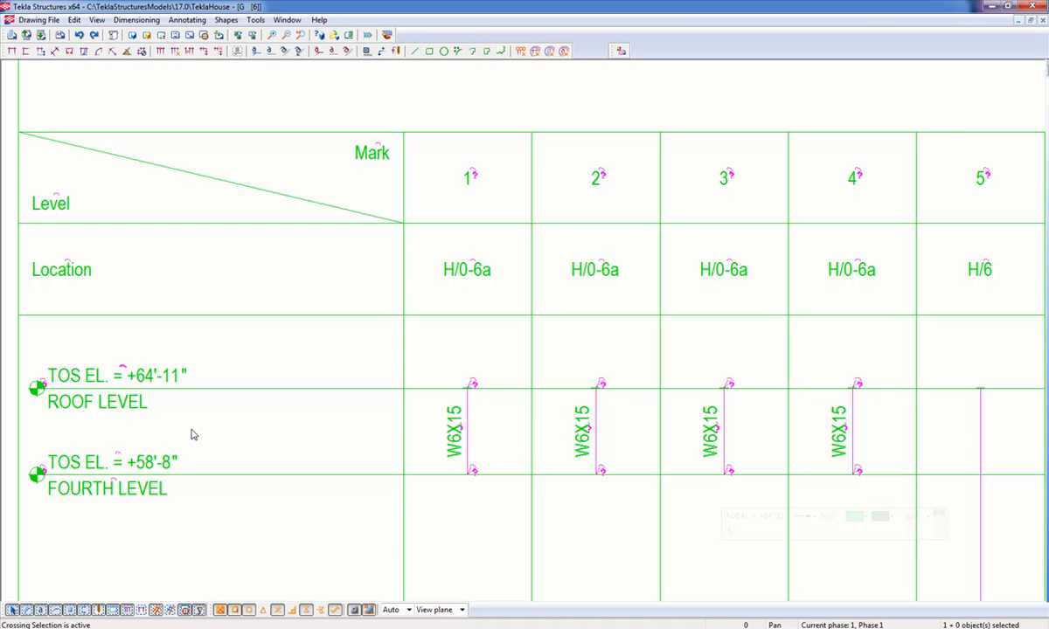
{"action": "middle_click_drag", "start_coordinate": [505, 310], "coordinate": [480, 320]}
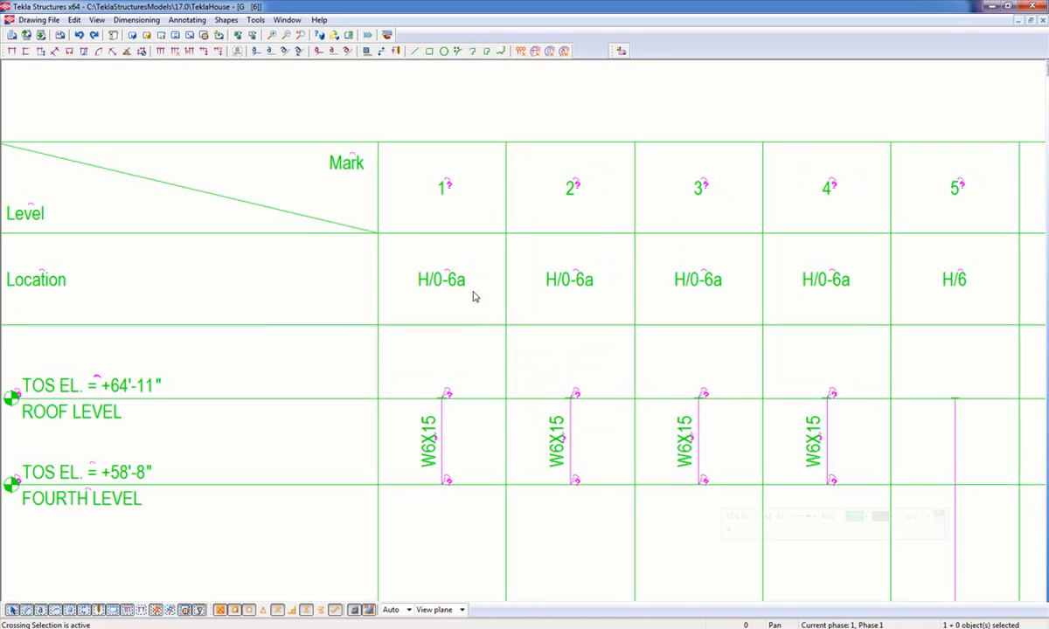
{"action": "middle_click_drag", "start_coordinate": [805, 292], "coordinate": [745, 308]}
{"action": "scroll", "coordinate": [745, 307], "scroll_direction": "down", "scroll_amount": 3}
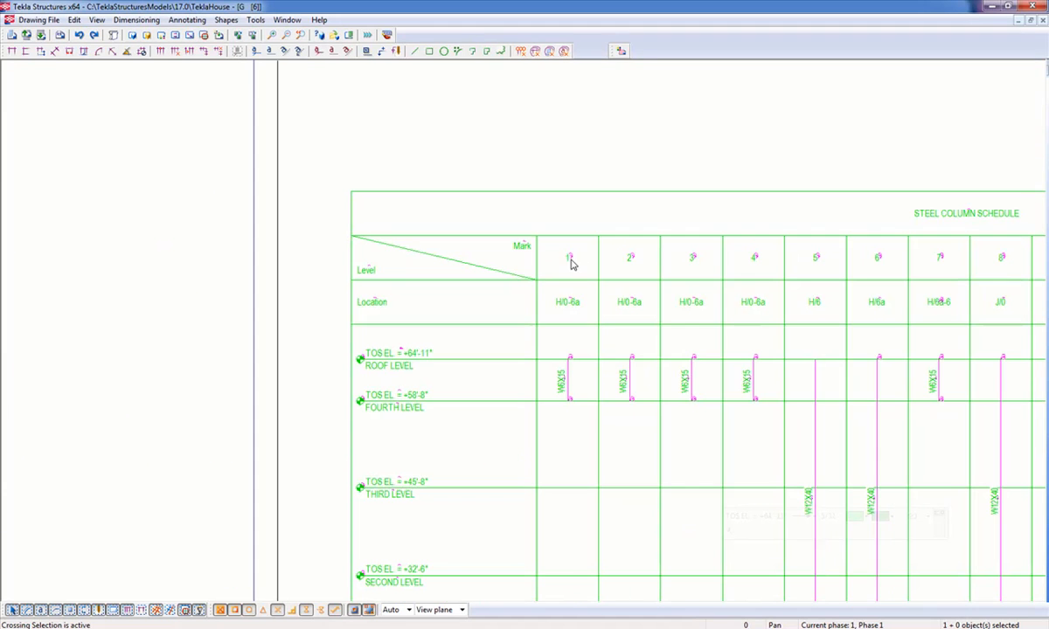
{"action": "scroll", "coordinate": [568, 259], "scroll_direction": "up", "scroll_amount": 3}
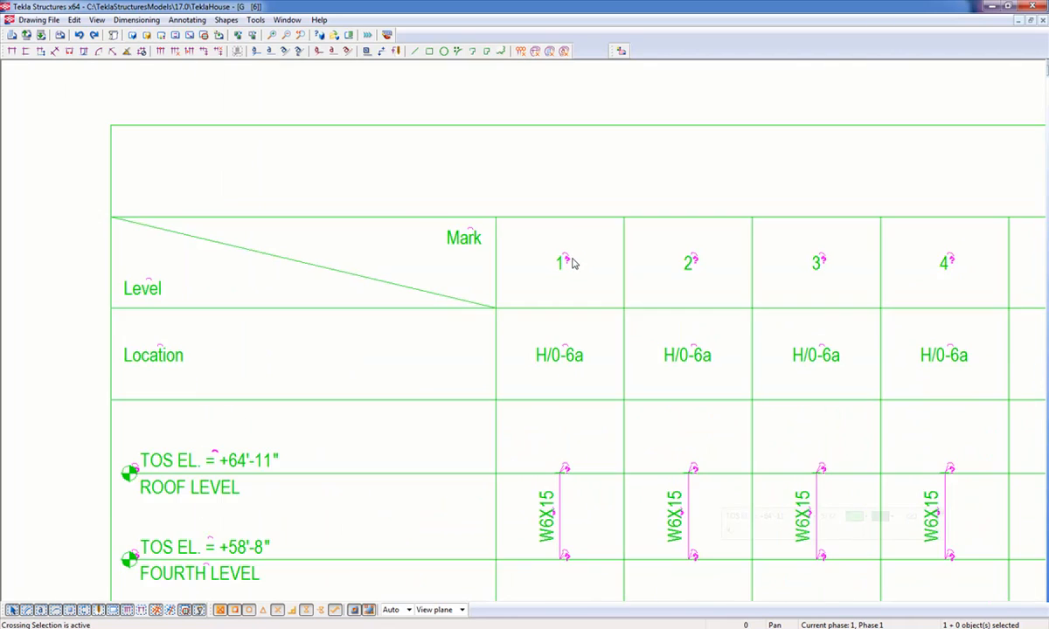
{"action": "middle_click_drag", "start_coordinate": [721, 269], "coordinate": [537, 263]}
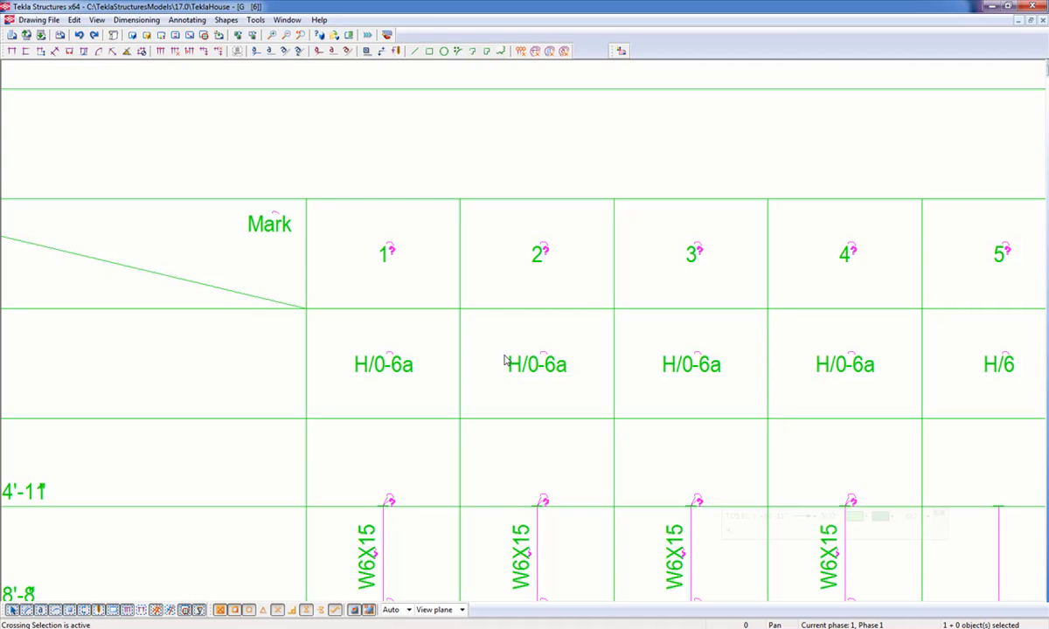
Step: Examine the Mark and Location rows from column 1 to 19 and the overall layout of the steel column schedule sheet
{"action": "mouse_move", "coordinate": [723, 438]}
{"action": "middle_mouse_down"}
{"action": "mouse_move", "coordinate": [543, 423]}
{"action": "mouse_move", "coordinate": [549, 410]}
{"action": "mouse_move", "coordinate": [463, 410]}
{"action": "middle_mouse_up"}
{"action": "scroll", "coordinate": [542, 423], "scroll_direction": "down", "scroll_amount": 2}
{"action": "scroll", "coordinate": [231, 326], "scroll_direction": "up", "scroll_amount": 2}
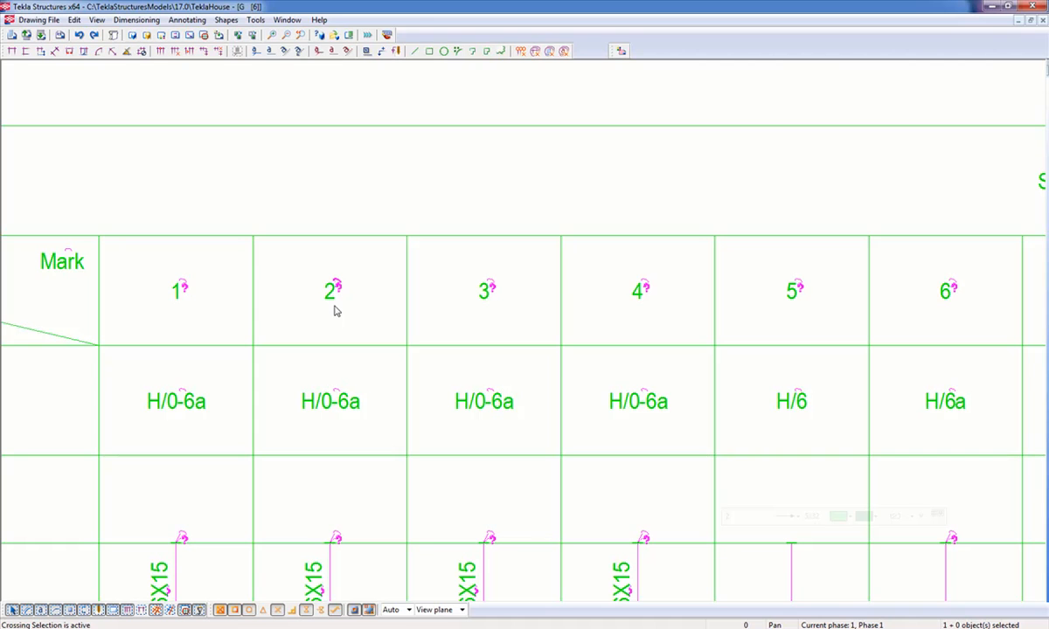
{"action": "scroll", "coordinate": [334, 310], "scroll_direction": "down", "scroll_amount": 2}
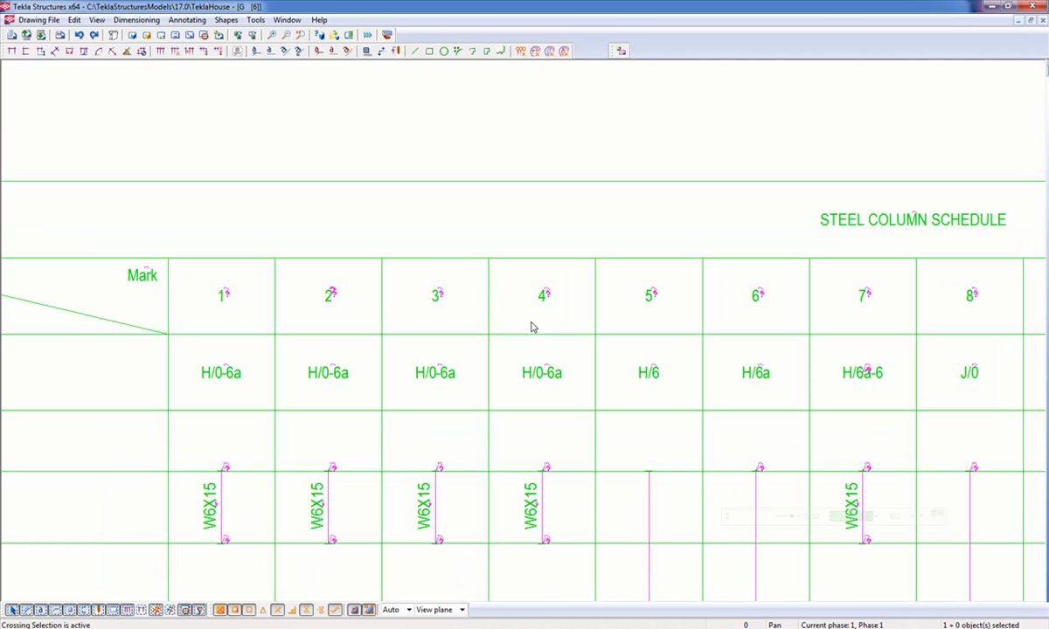
{"action": "mouse_move", "coordinate": [758, 325]}
{"action": "middle_mouse_down"}
{"action": "mouse_move", "coordinate": [725, 346]}
{"action": "mouse_move", "coordinate": [506, 366]}
{"action": "mouse_move", "coordinate": [542, 338]}
{"action": "middle_mouse_up"}
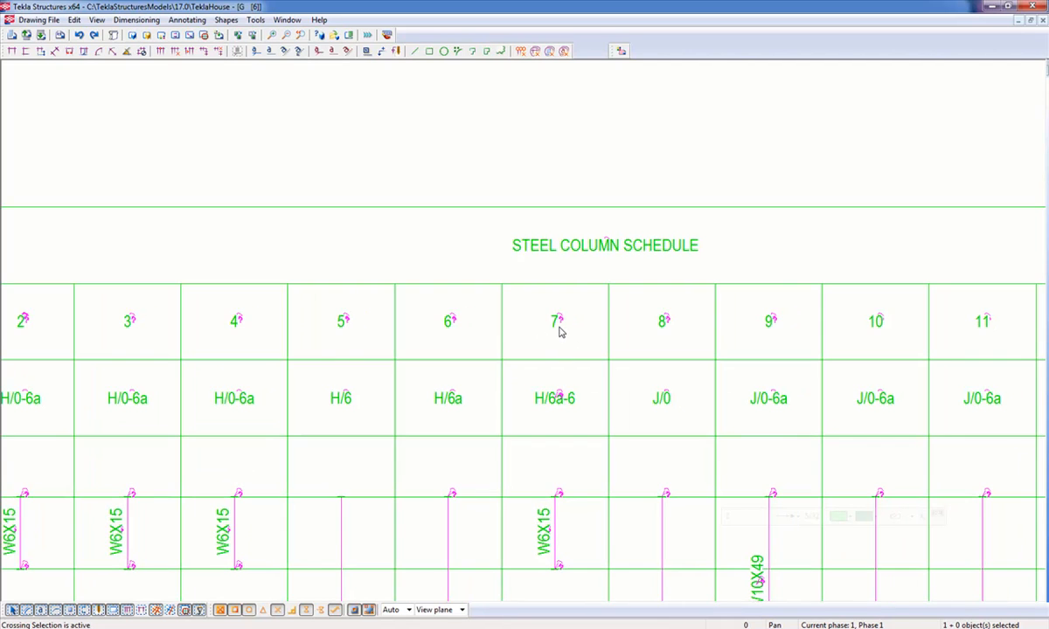
{"action": "scroll", "coordinate": [558, 332], "scroll_direction": "down", "scroll_amount": 2}
{"action": "middle_click_drag", "start_coordinate": [832, 367], "coordinate": [455, 391]}
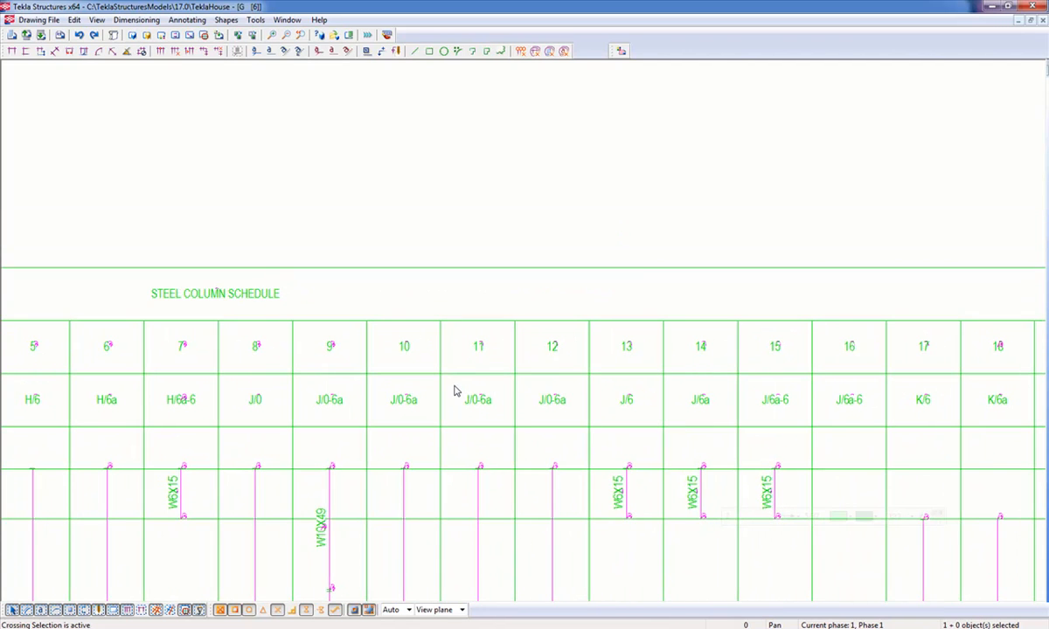
{"action": "scroll", "coordinate": [455, 387], "scroll_direction": "down", "scroll_amount": 2}
{"action": "middle_click_drag", "start_coordinate": [752, 401], "coordinate": [542, 292]}
{"action": "scroll", "coordinate": [537, 293], "scroll_direction": "down", "scroll_amount": 1}
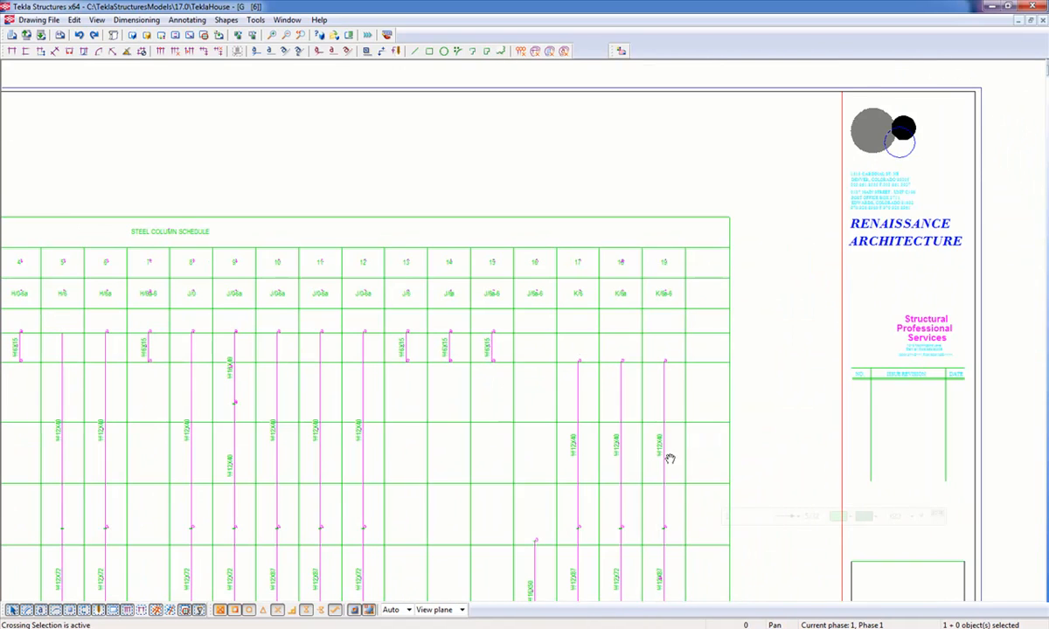
{"action": "middle_click_drag", "start_coordinate": [642, 448], "coordinate": [674, 264]}
{"action": "scroll", "coordinate": [614, 409], "scroll_direction": "down", "scroll_amount": 3}
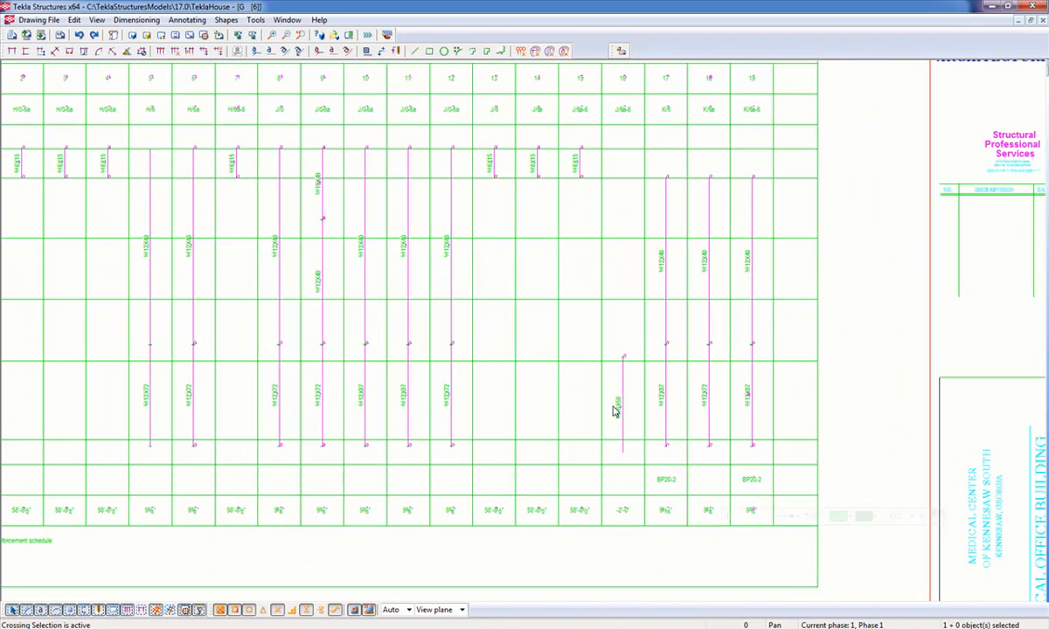
{"action": "middle_click_drag", "start_coordinate": [615, 409], "coordinate": [625, 411]}
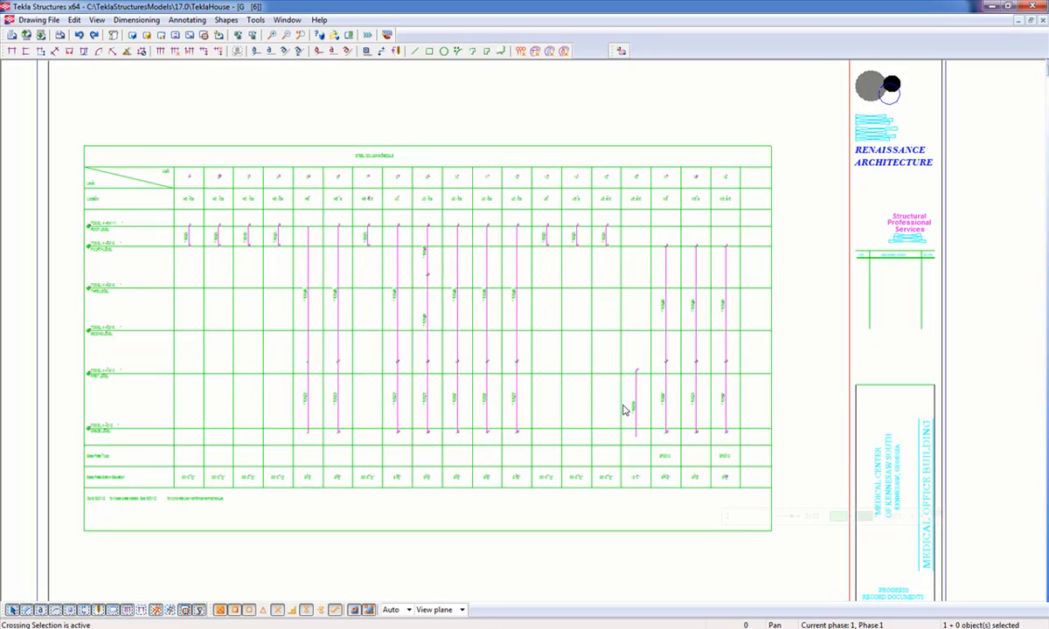
Step: Close the steel column schedule drawing and switch to the PowerPoint slide show
{"action": "left_click", "coordinate": [1043, 24]}
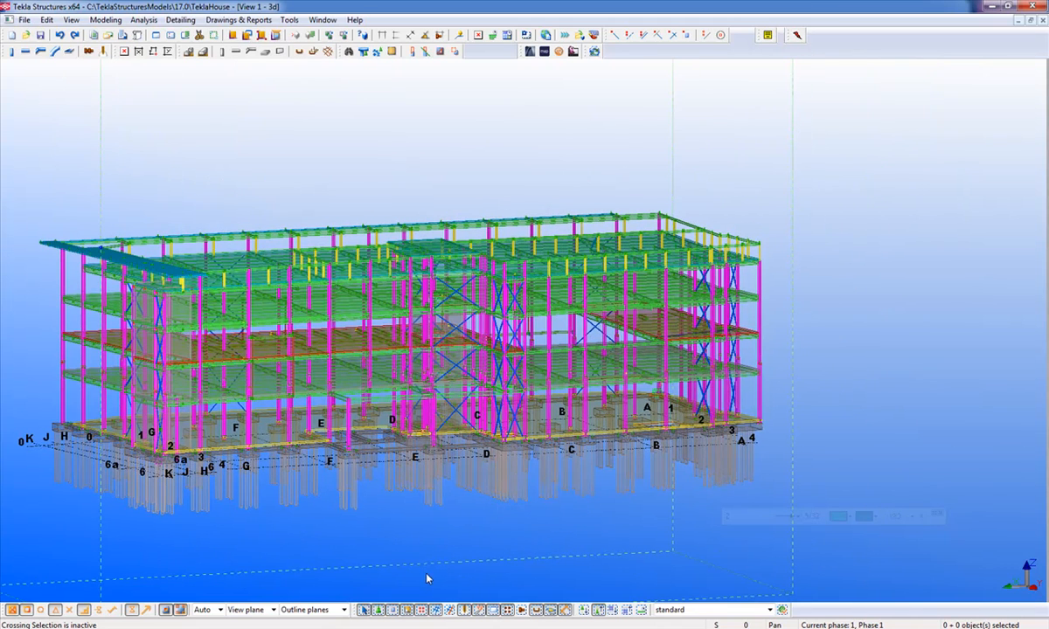
{"action": "mouse_move", "coordinate": [209, 627]}
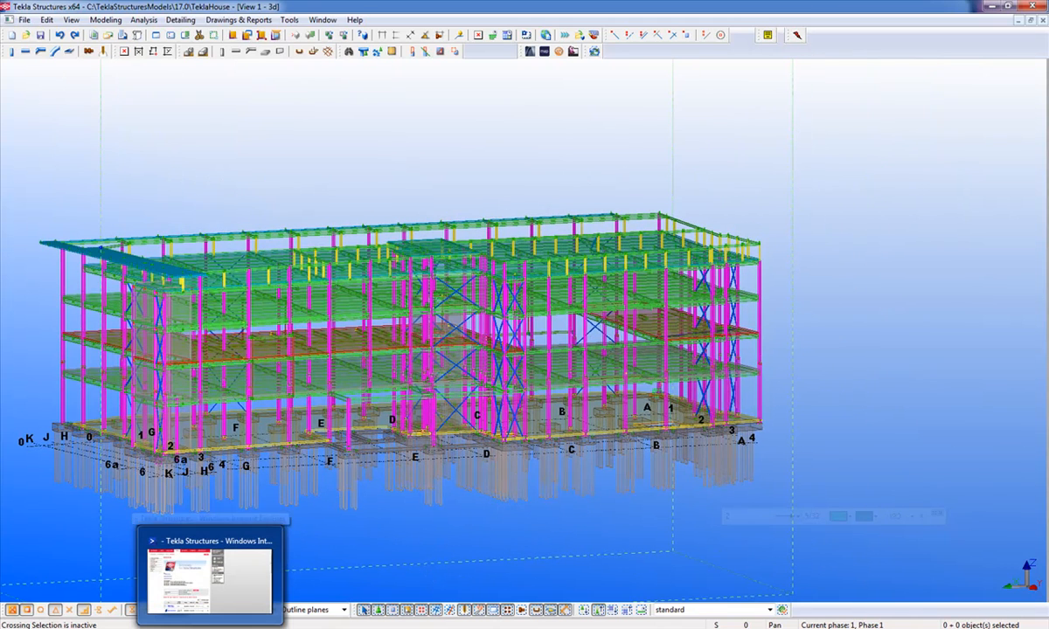
{"action": "mouse_move", "coordinate": [249, 627]}
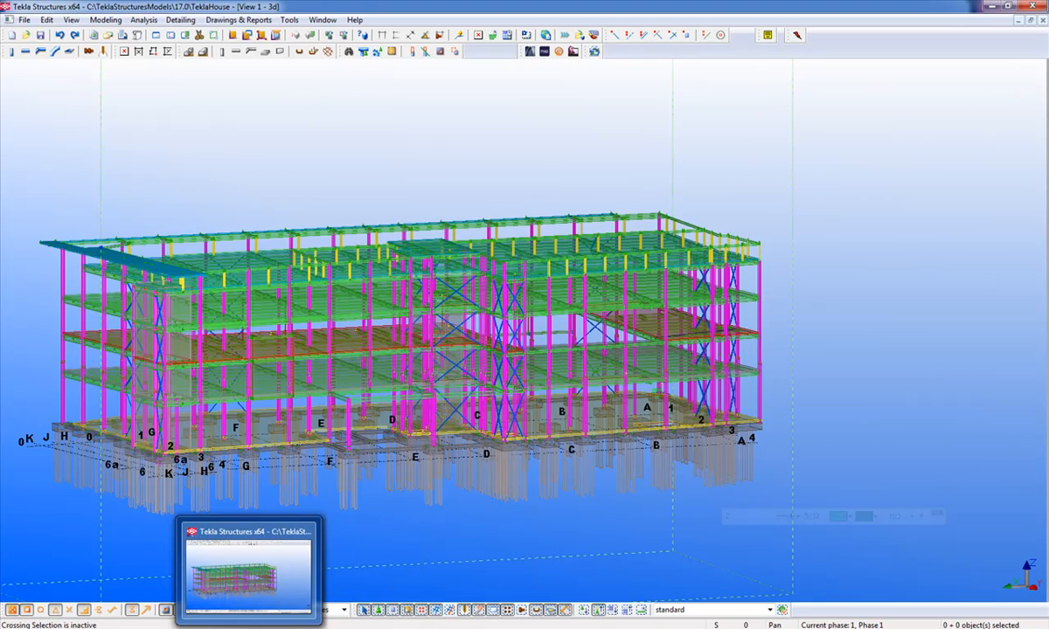
{"action": "mouse_move", "coordinate": [288, 628]}
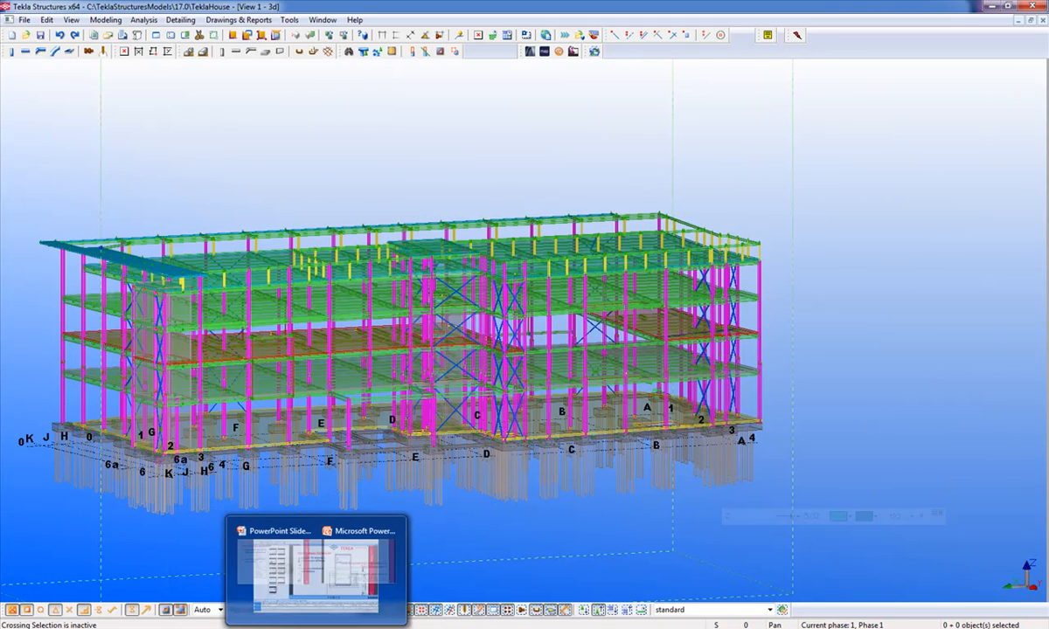
{"action": "left_click", "coordinate": [254, 607]}
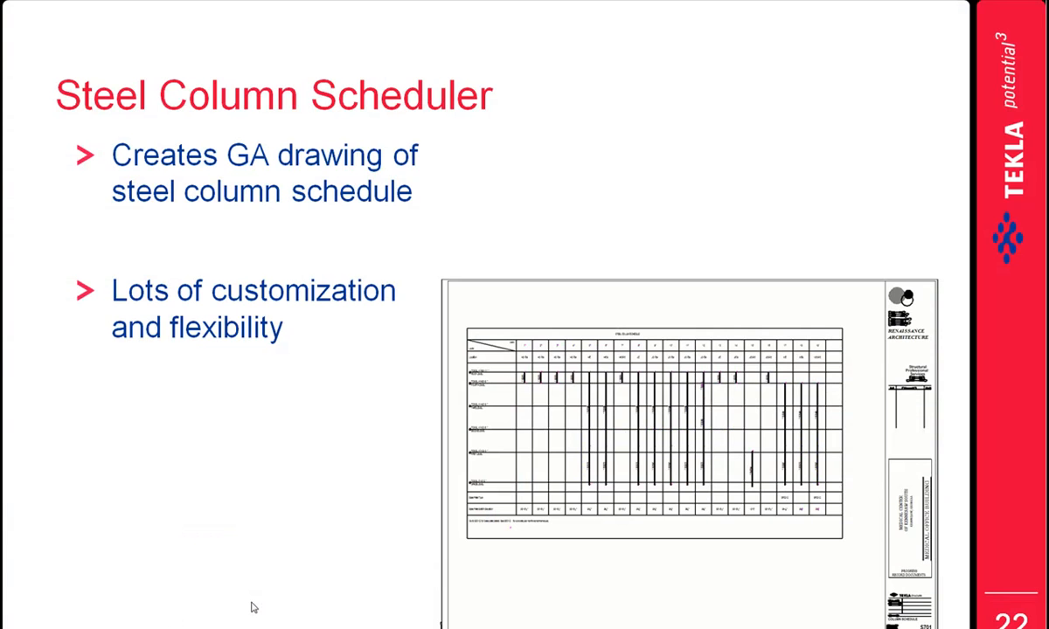
{"action": "left_click", "coordinate": [254, 608]}
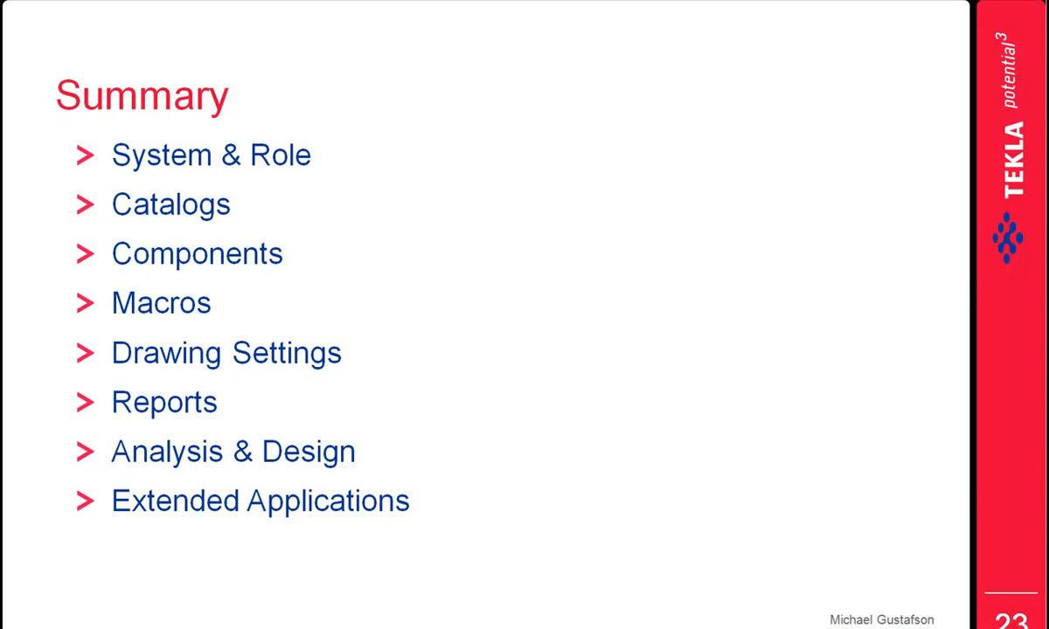
{"action": "key", "text": "Right"}
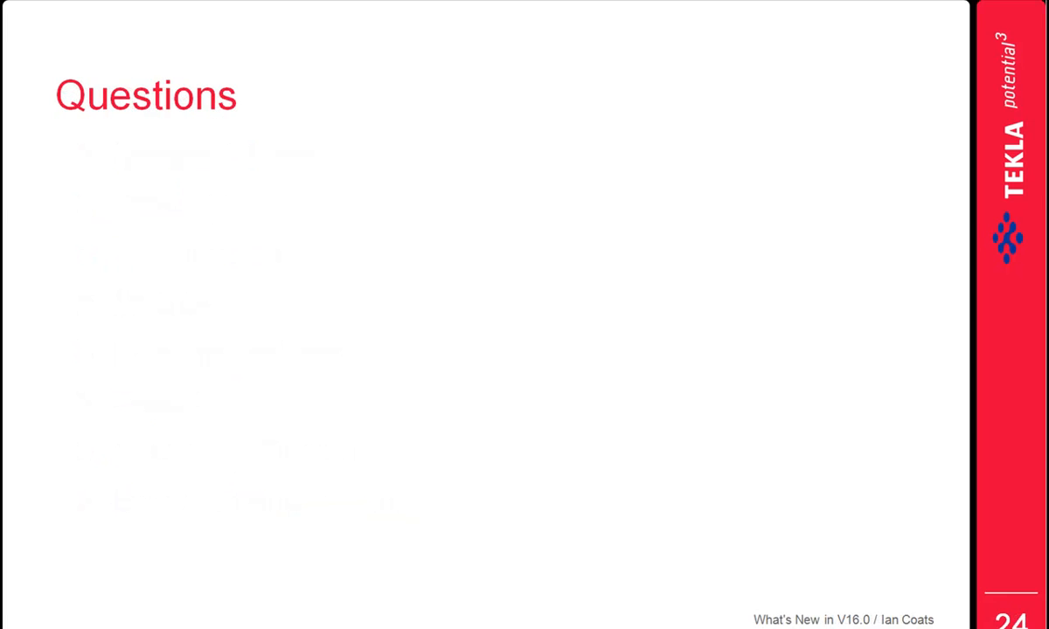